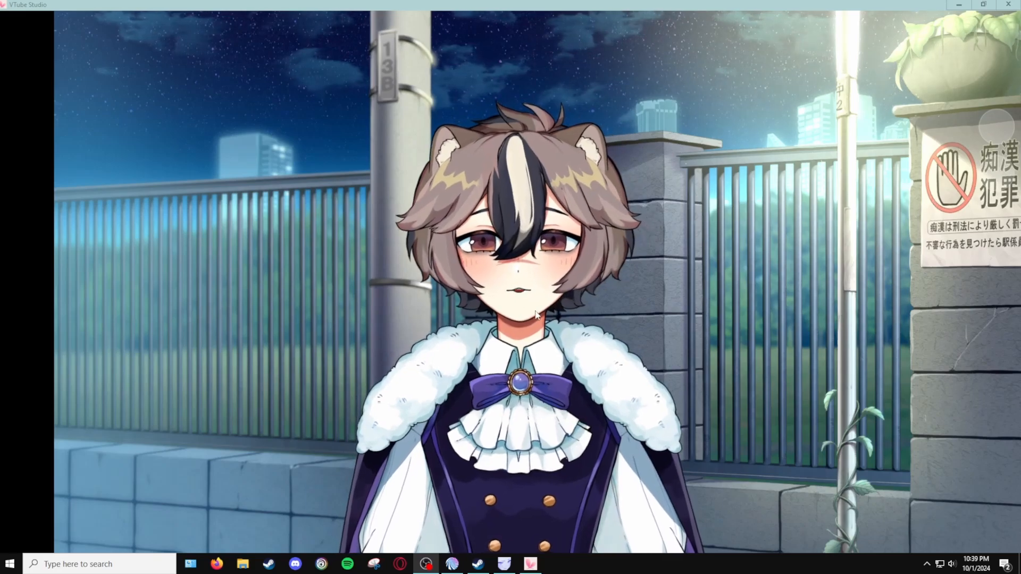
Open the general settings and check that the plugin API is enabled and which port it uses
double_click(456, 226)
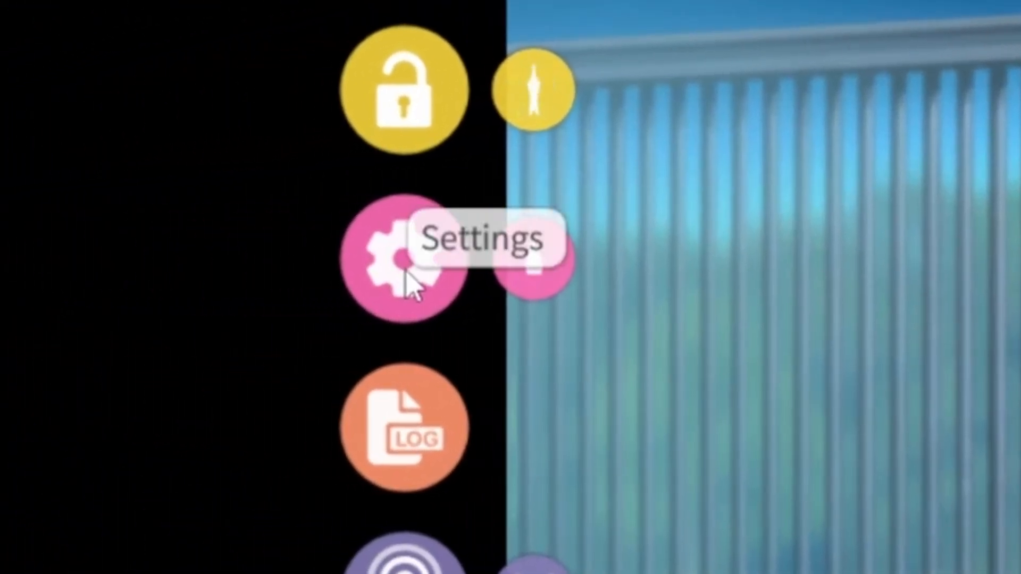
click(409, 285)
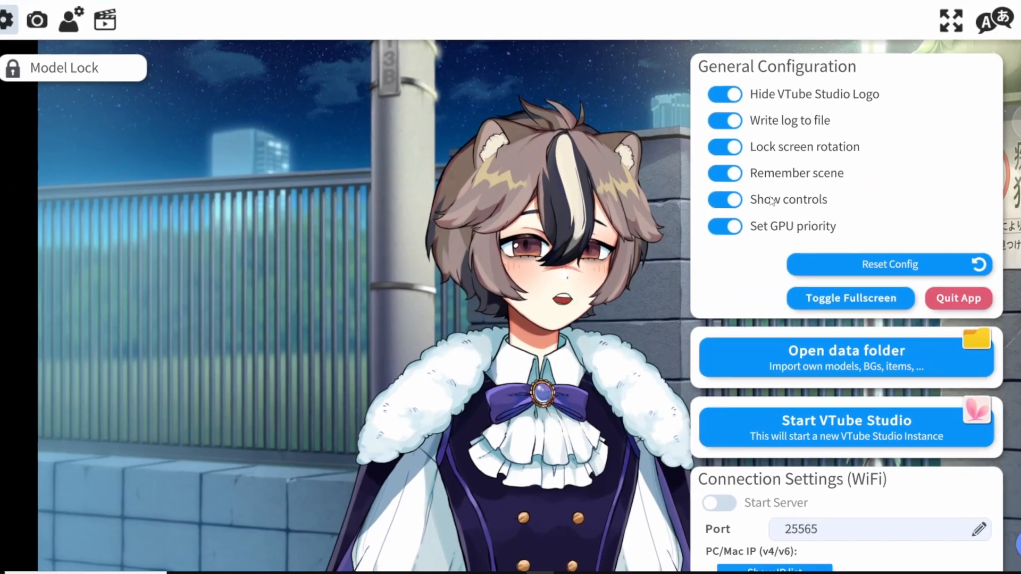
scroll(756, 206, down, 5)
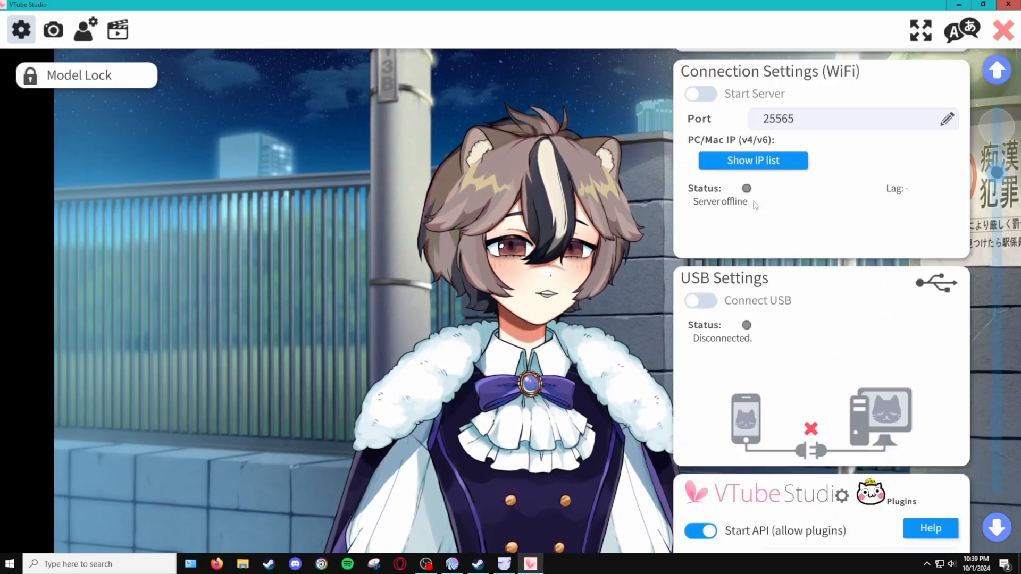
scroll(755, 205, down, 5)
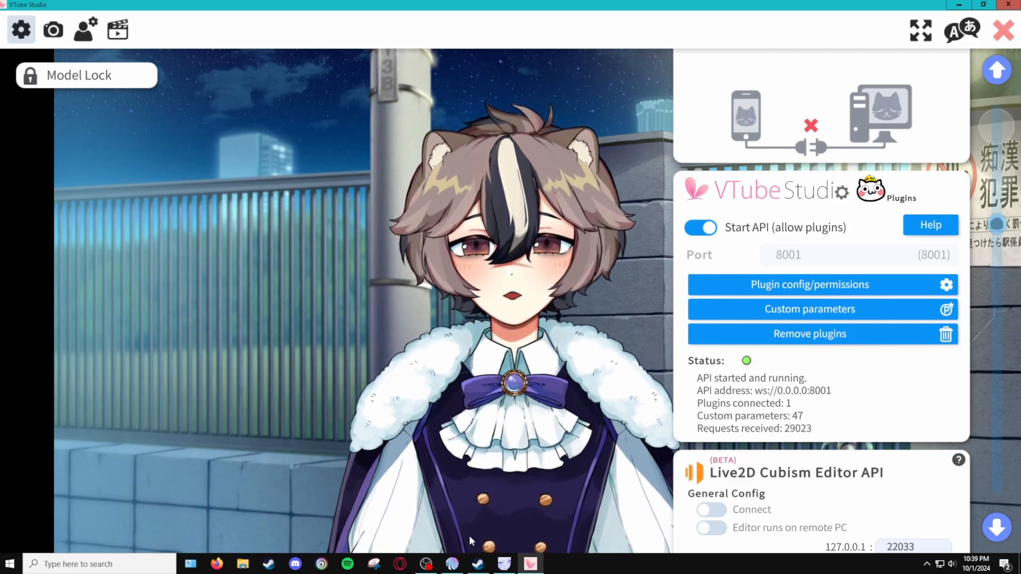
Switch to Mix It Up and open the VTube Studio entry in its list of services
click(452, 564)
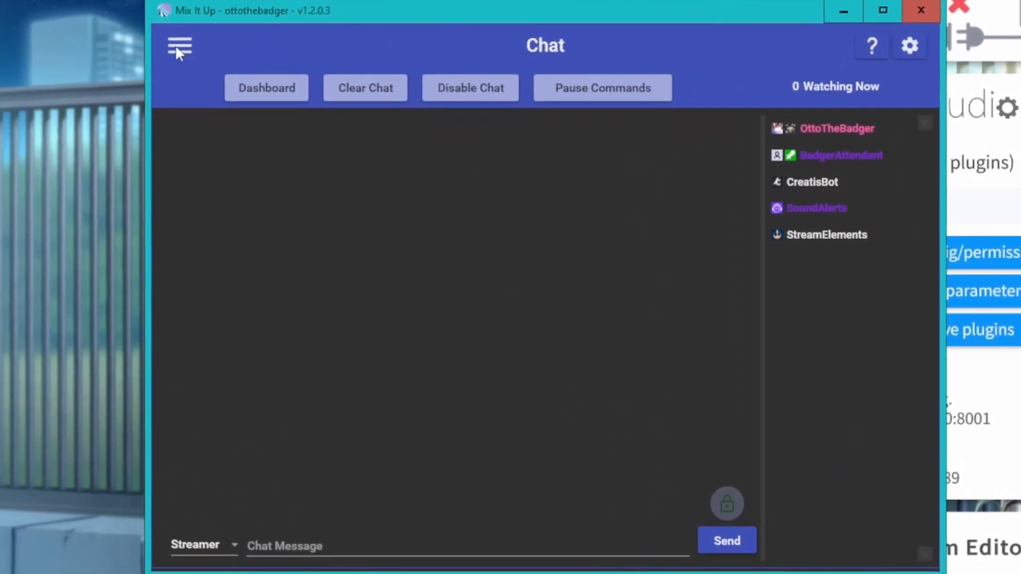
click(176, 47)
scroll(205, 210, down, 5)
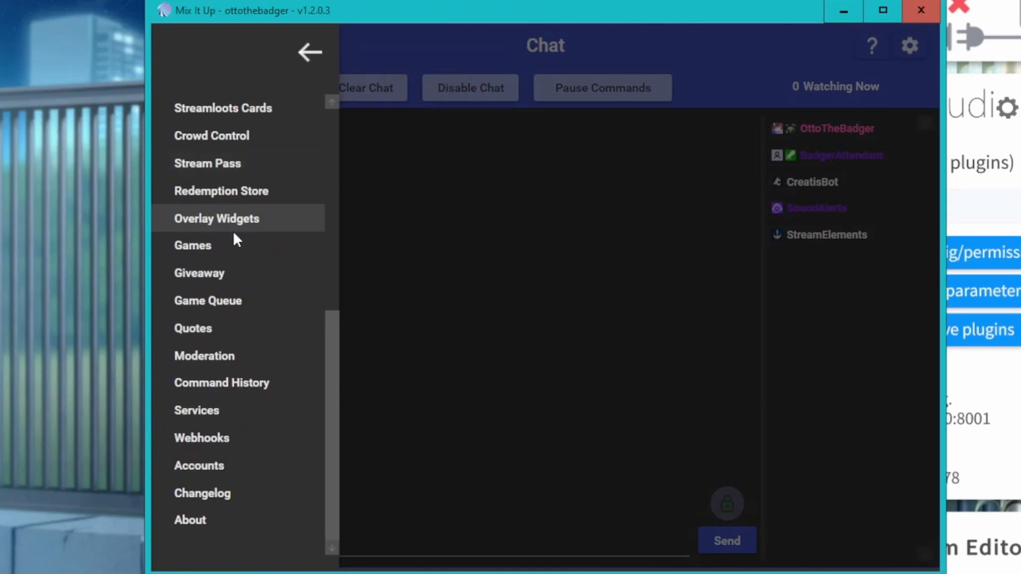
click(213, 410)
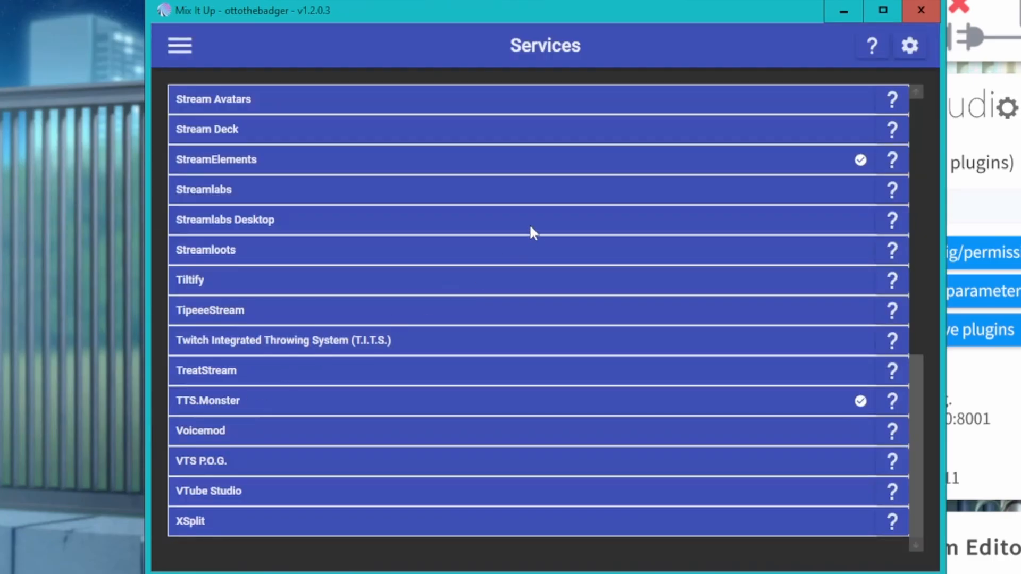
click(225, 490)
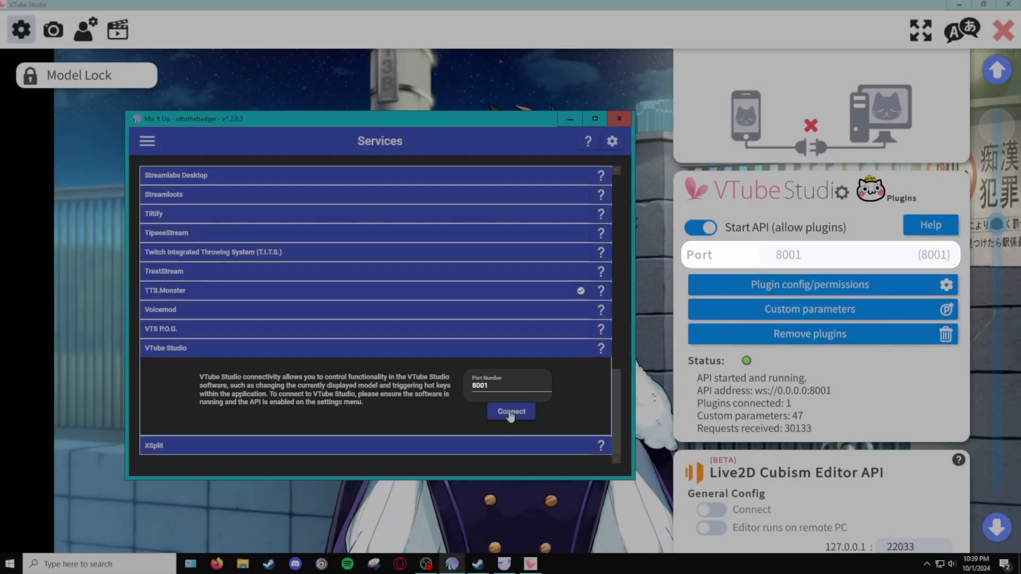
Connect Mix It Up to VTube Studio on port 8001 and allow the plugin's access request
click(509, 411)
drag(486, 123, 413, 124)
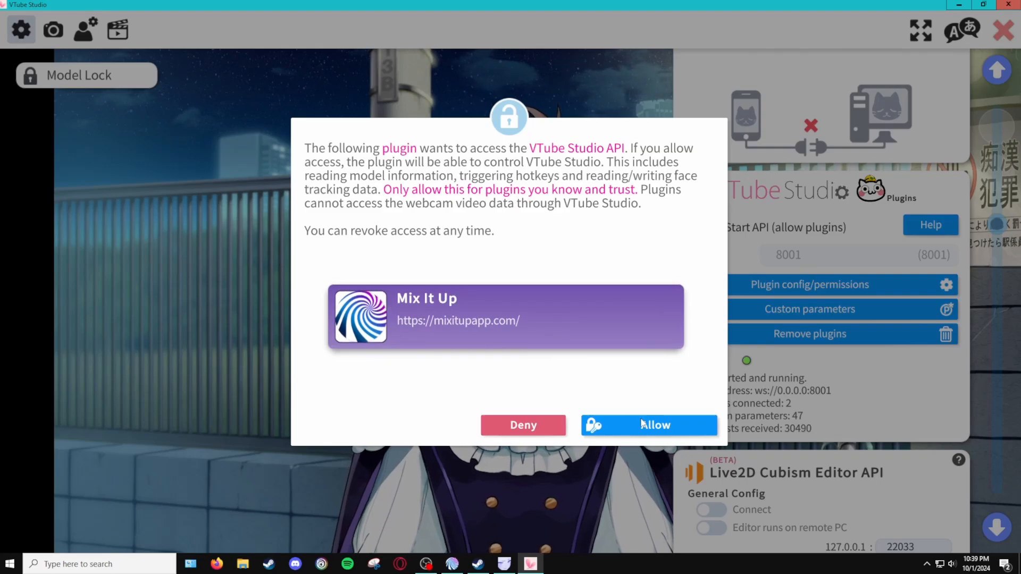
click(643, 425)
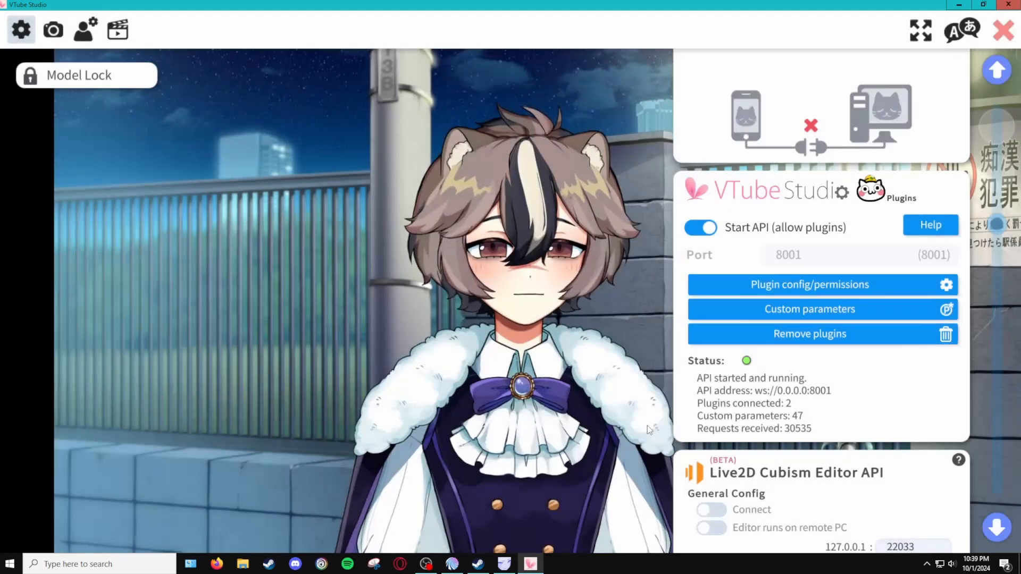
Check the VTube Studio connection in Mix It Up and the list of permitted plugins in VTube Studio
click(451, 563)
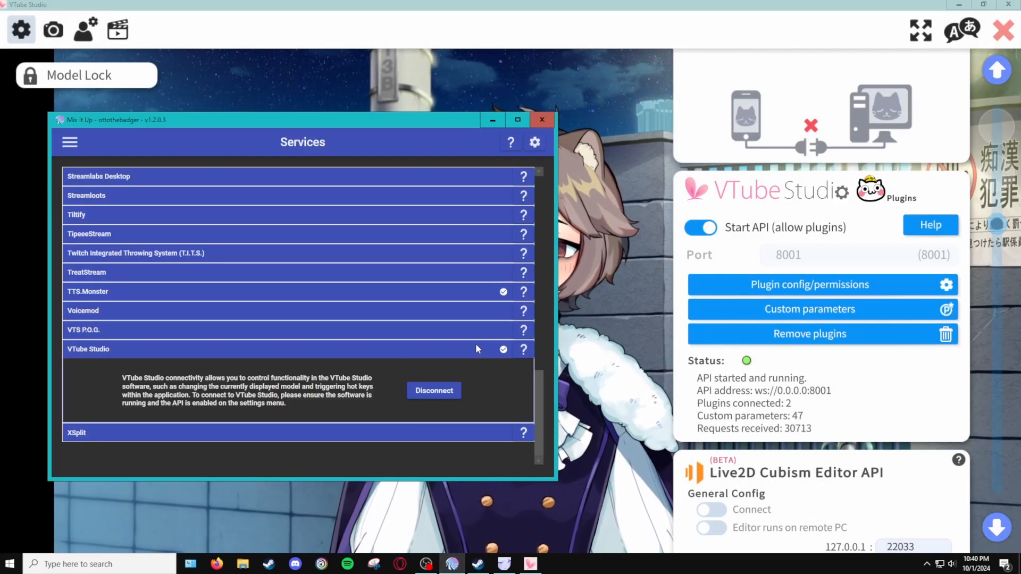
click(780, 282)
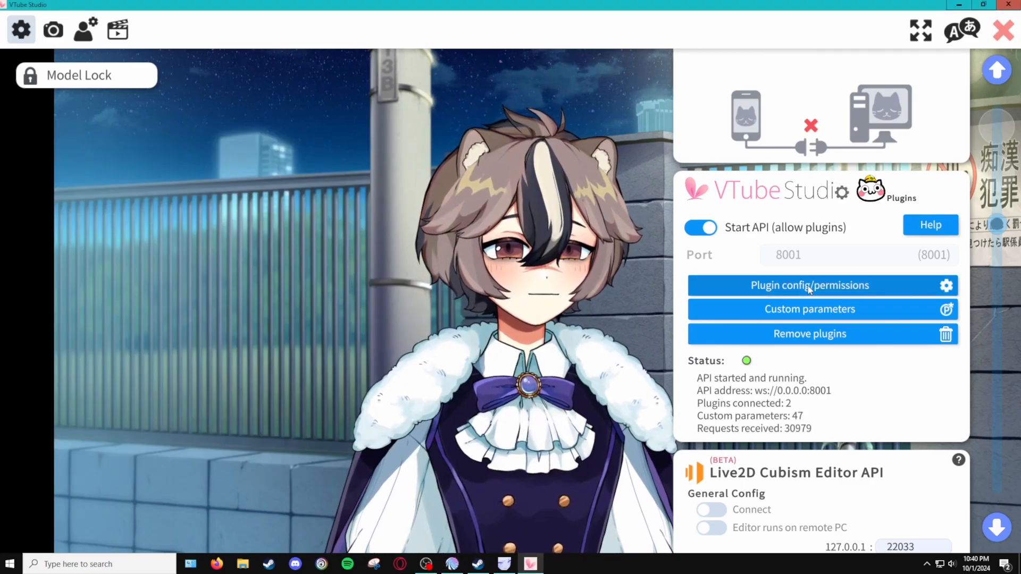
click(809, 287)
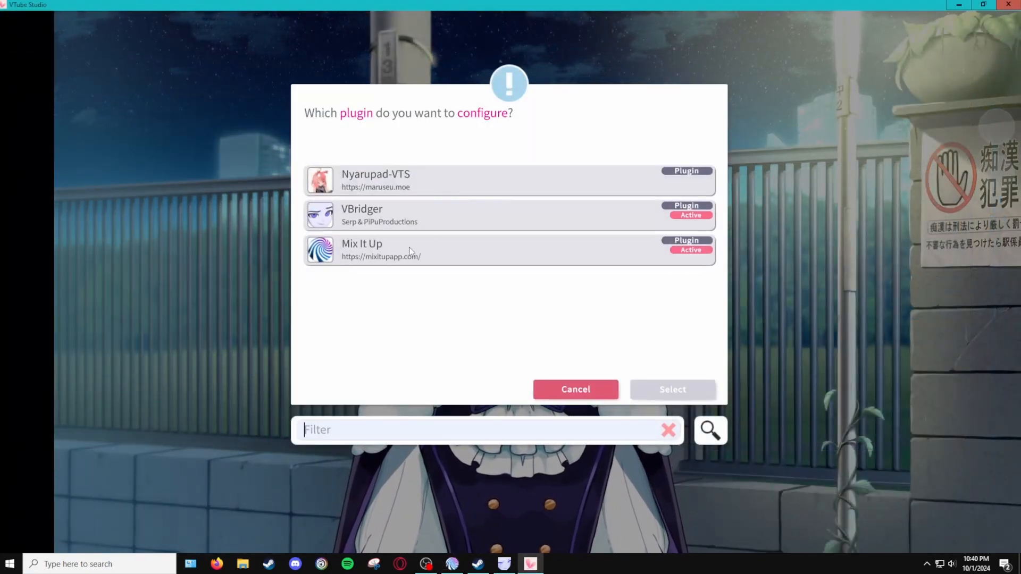
click(607, 384)
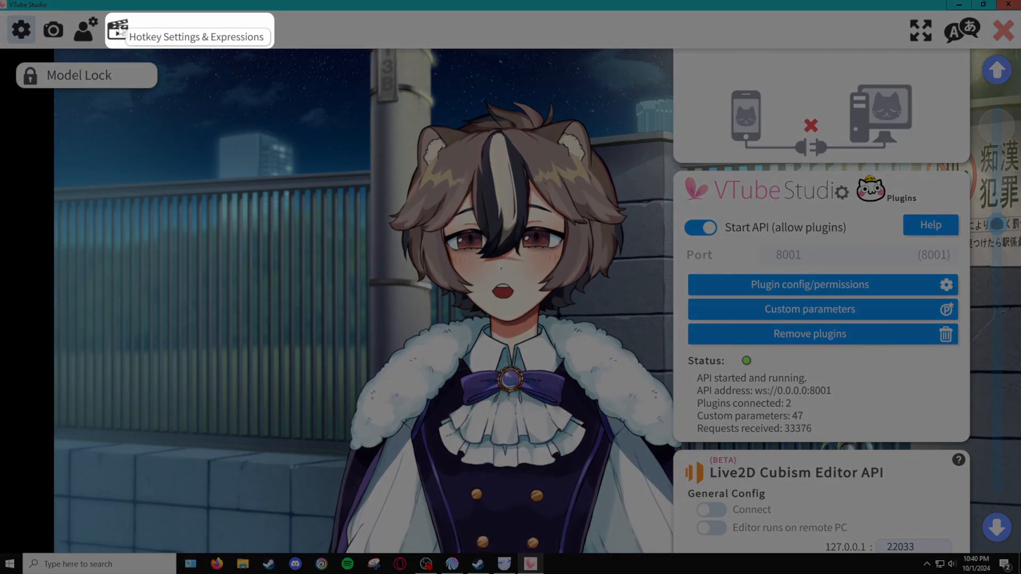
Open the hotkey and expression settings and look through the model's existing hotkeys
click(122, 33)
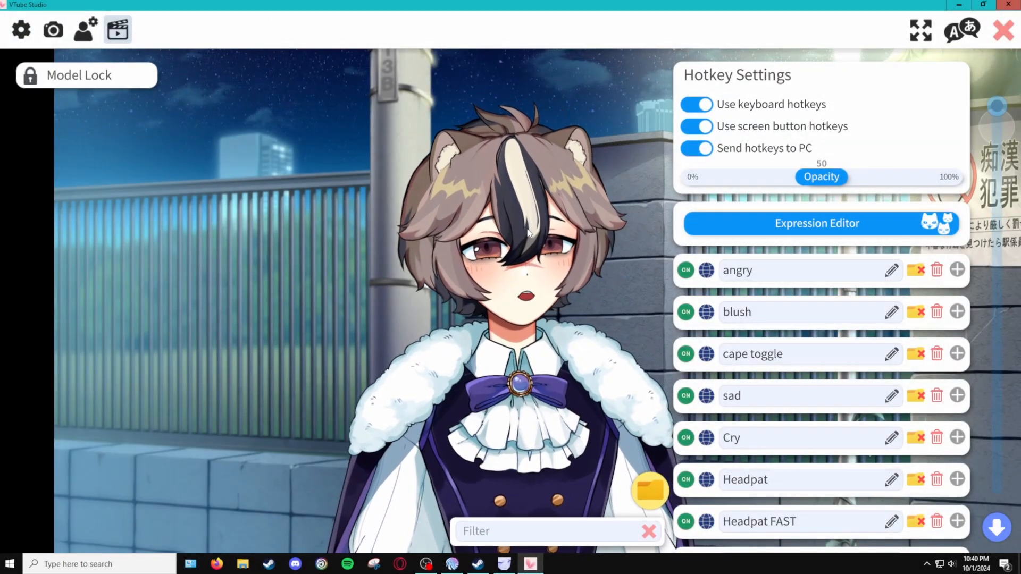
scroll(779, 362, down, 3)
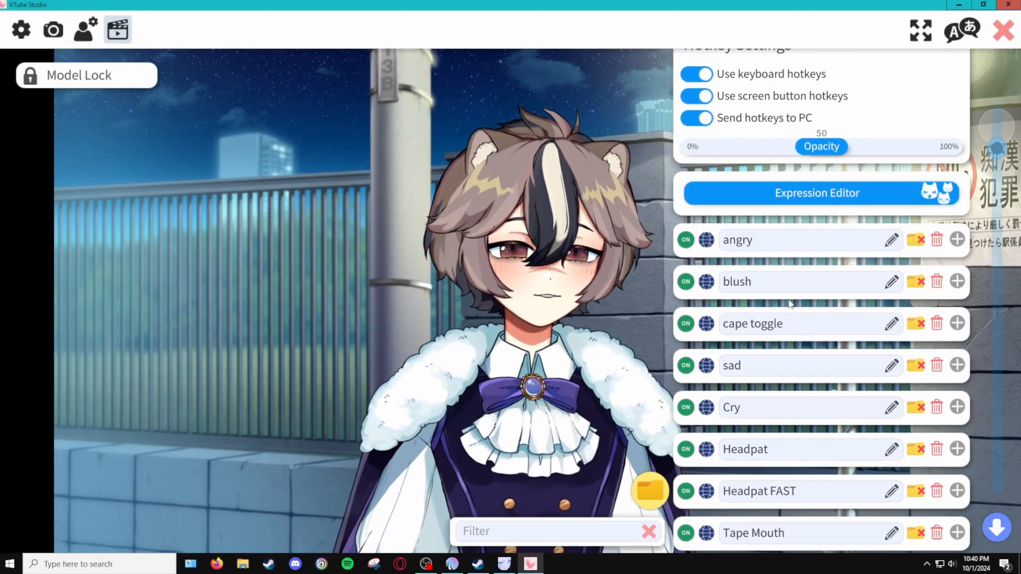
scroll(782, 354, up, 3)
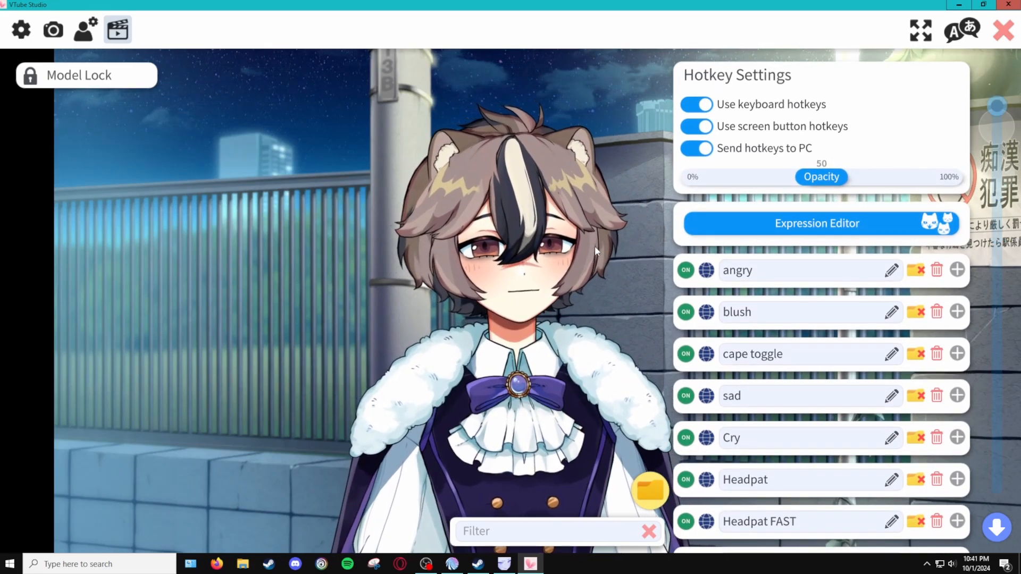
scroll(718, 229, down, 1)
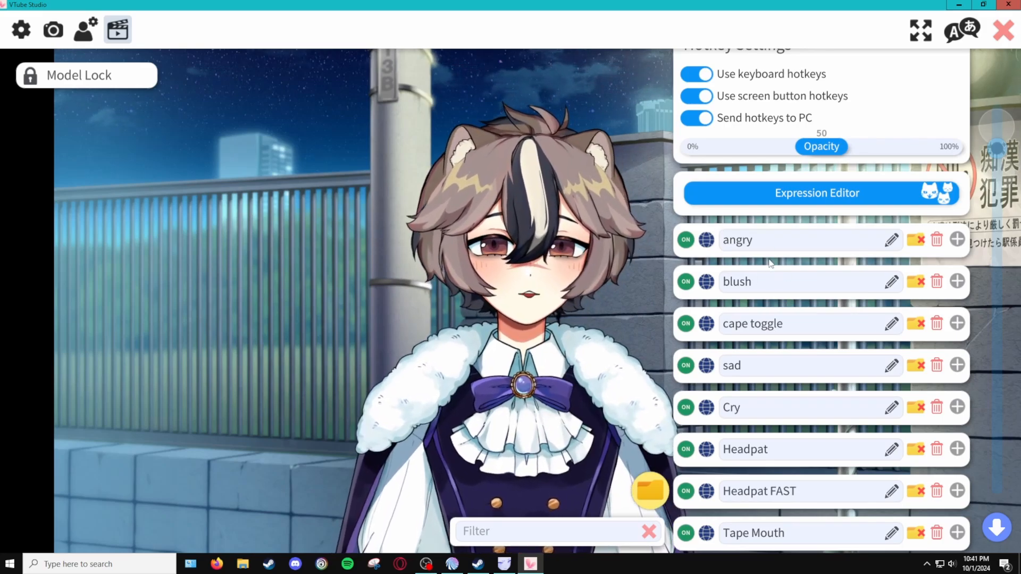
scroll(787, 298, up, 1)
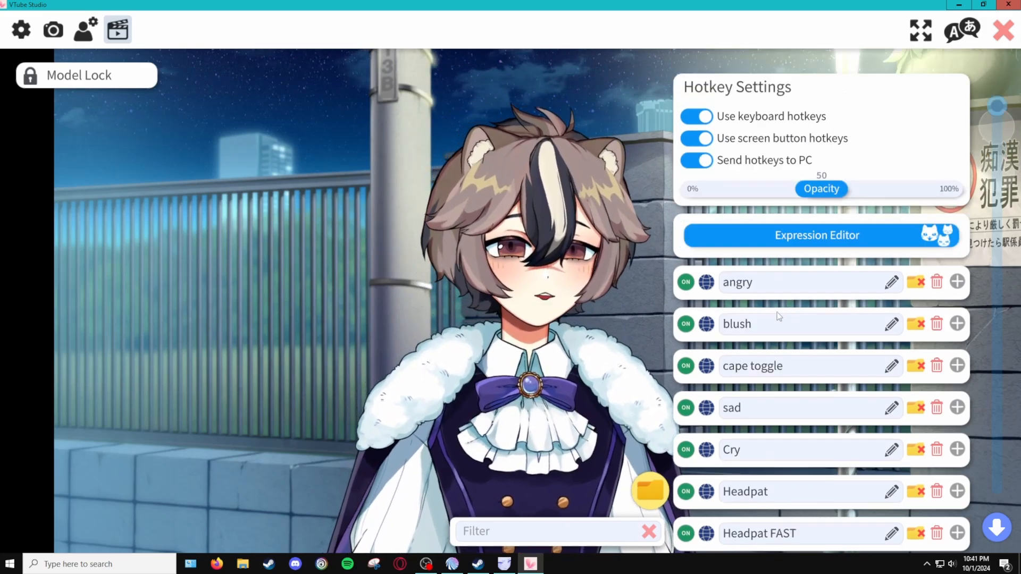
Create a new expression that enables the cape parameter with a value of 1
click(826, 226)
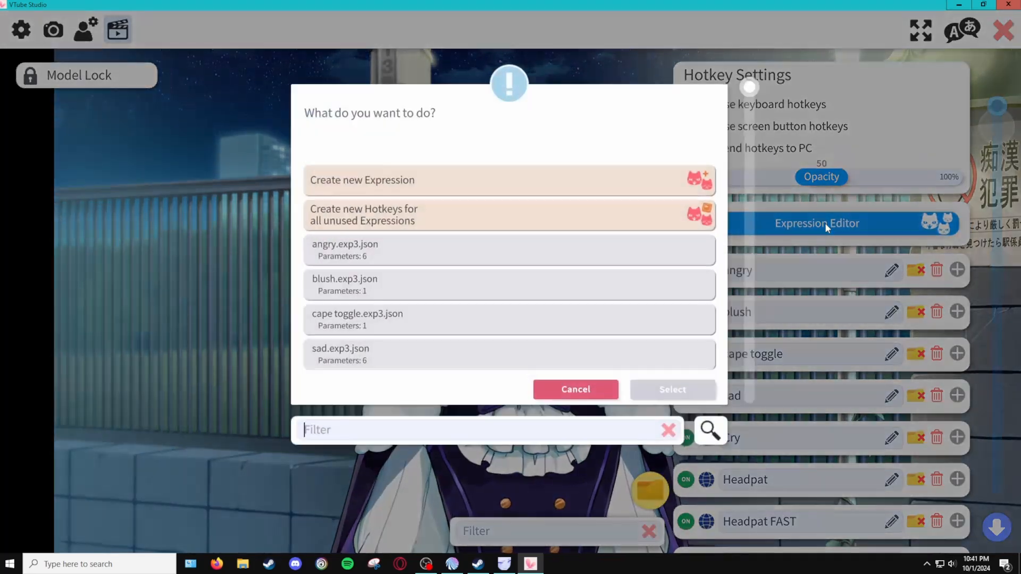
click(387, 182)
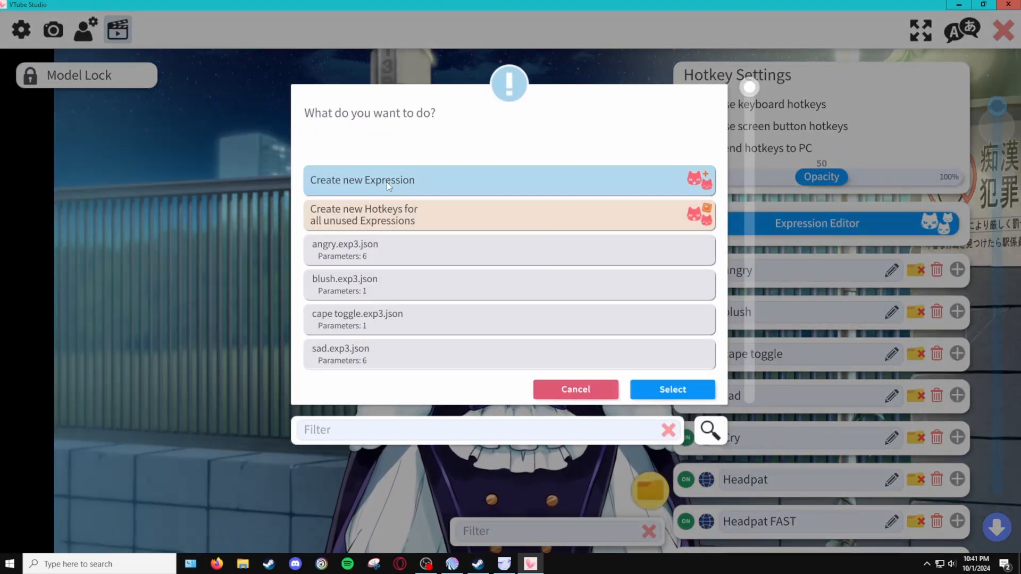
click(672, 390)
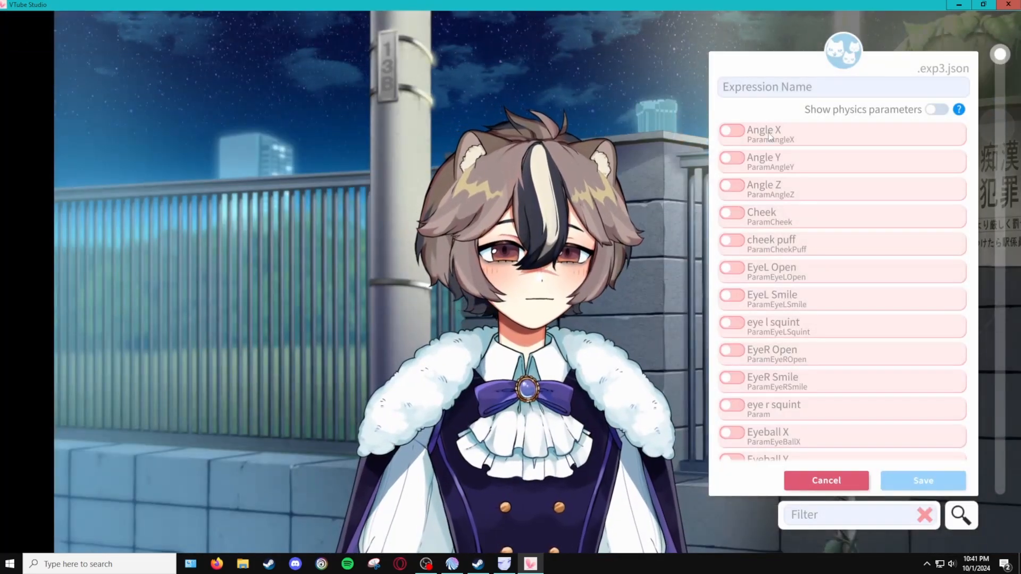
scroll(783, 141, down, 3)
scroll(783, 140, down, 10)
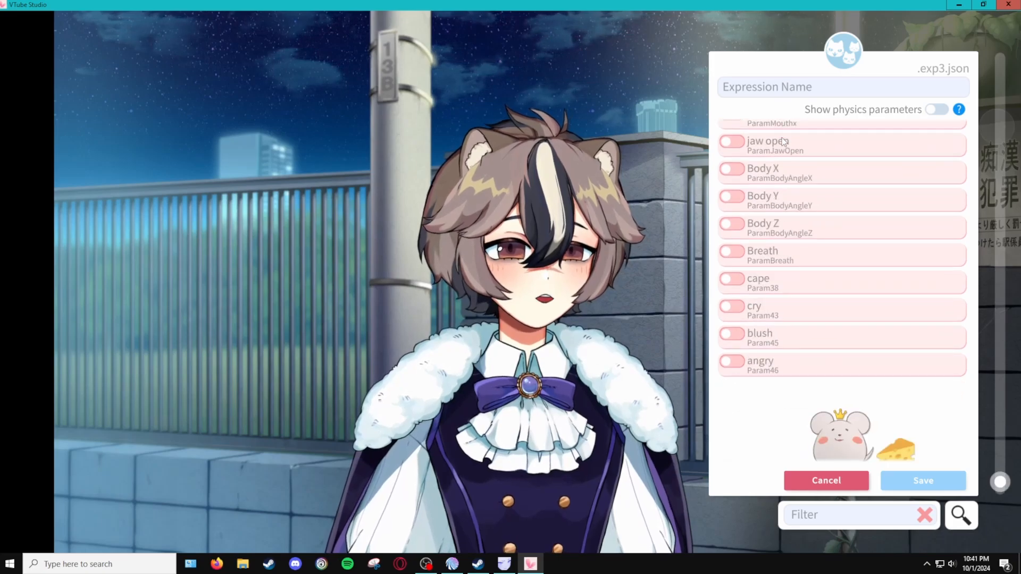
click(736, 279)
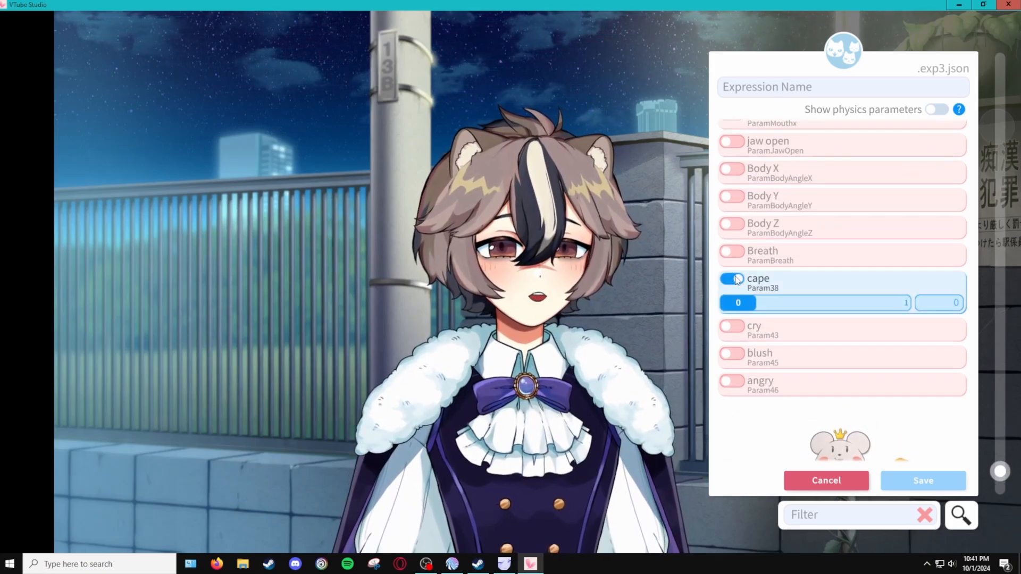
drag(741, 305, 911, 310)
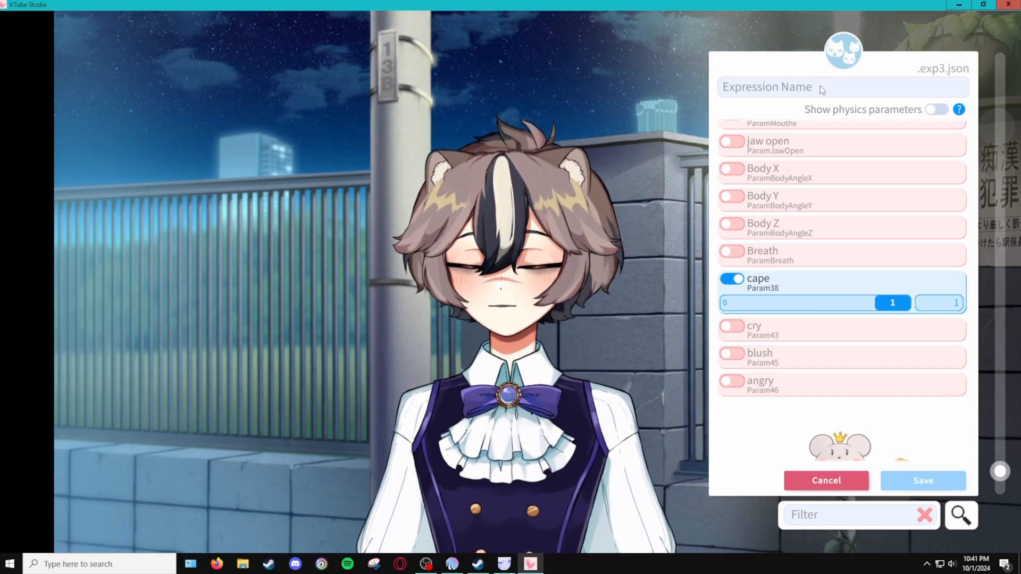
Name the new expression gonecape and save it
click(820, 88)
text(gonecape)
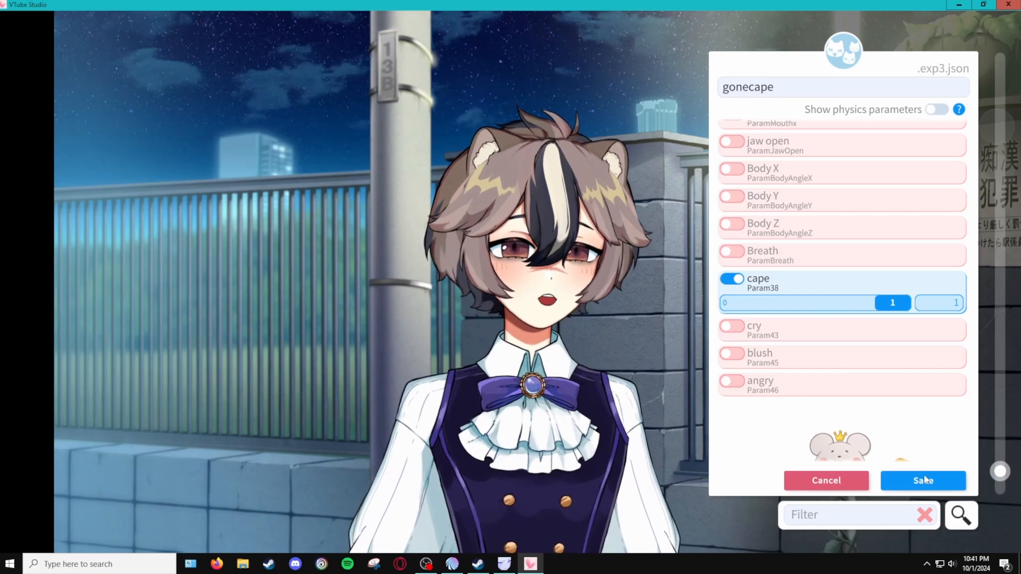
click(925, 480)
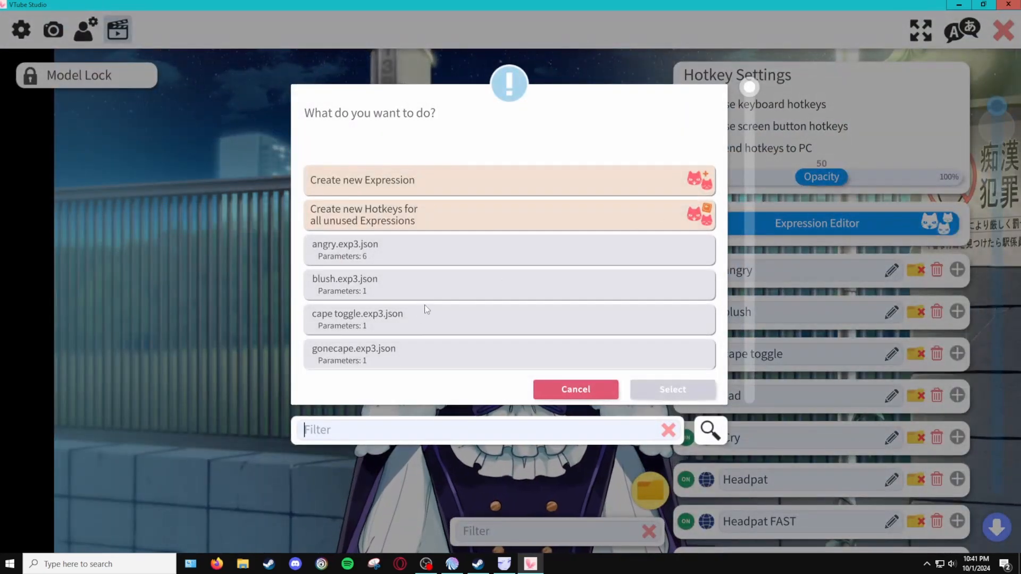
Review the cape toggle and gonecape files in the expression list and leave the list
scroll(428, 293, down, 3)
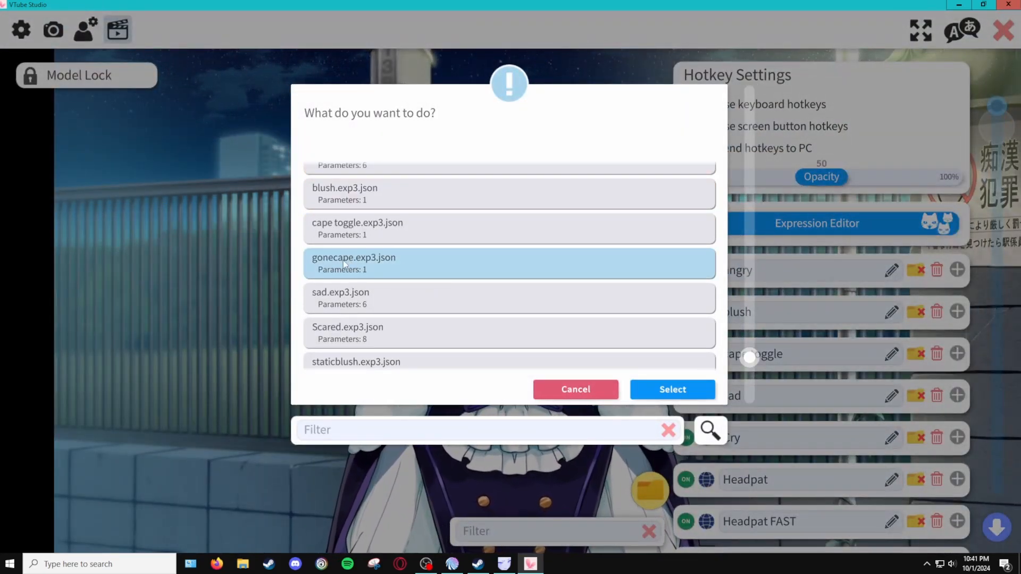
click(349, 228)
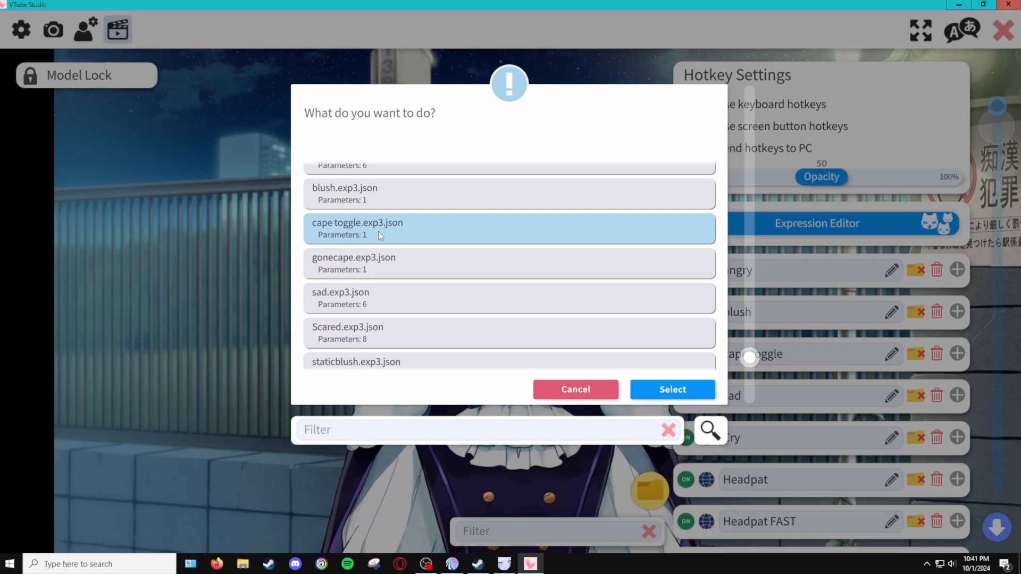
click(359, 261)
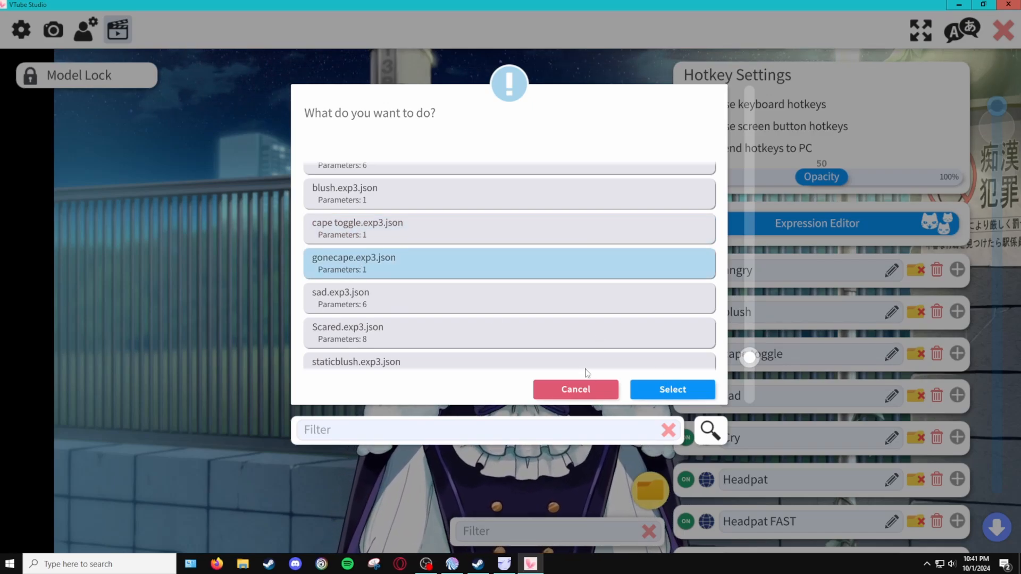
click(673, 389)
Add a new hotkey at the end of the hotkey list and name it gonecape
scroll(764, 213, down, 1)
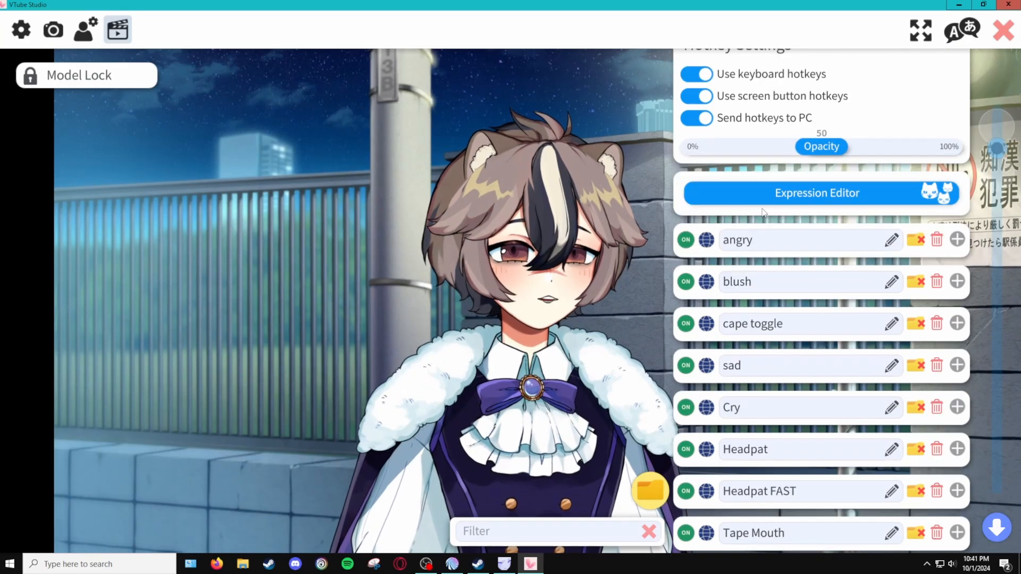
scroll(800, 221, down, 8)
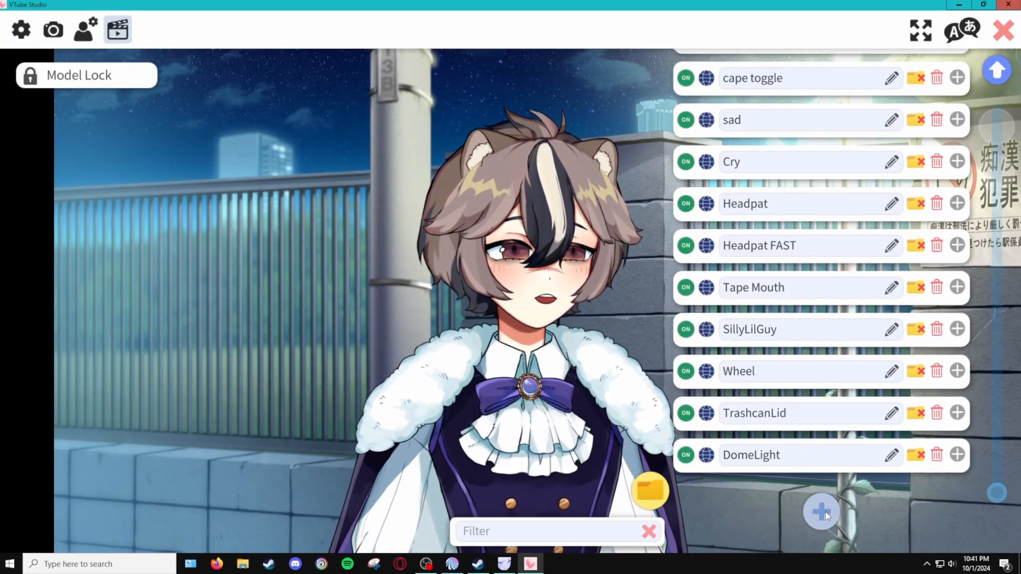
click(822, 512)
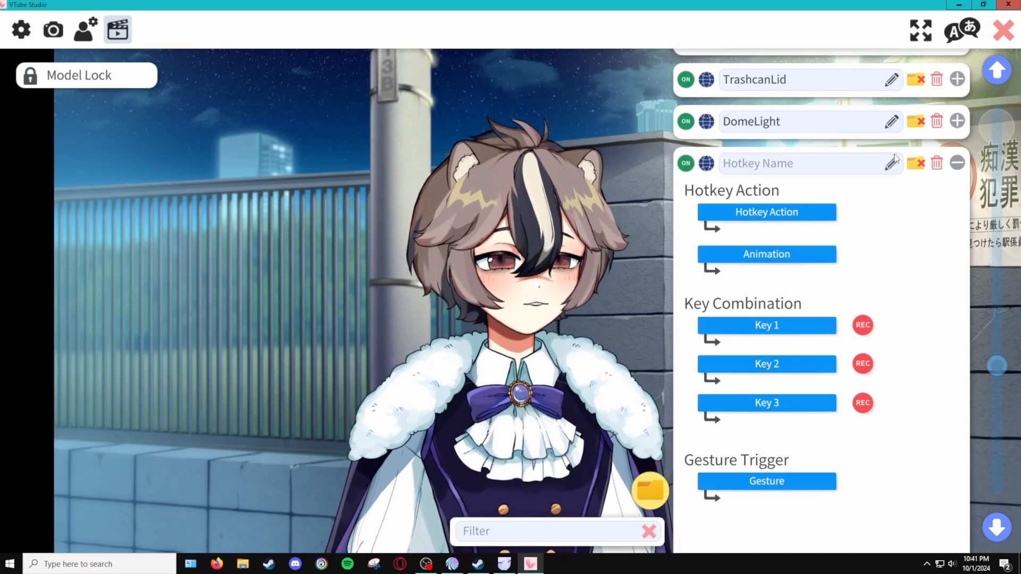
text(gonecape)
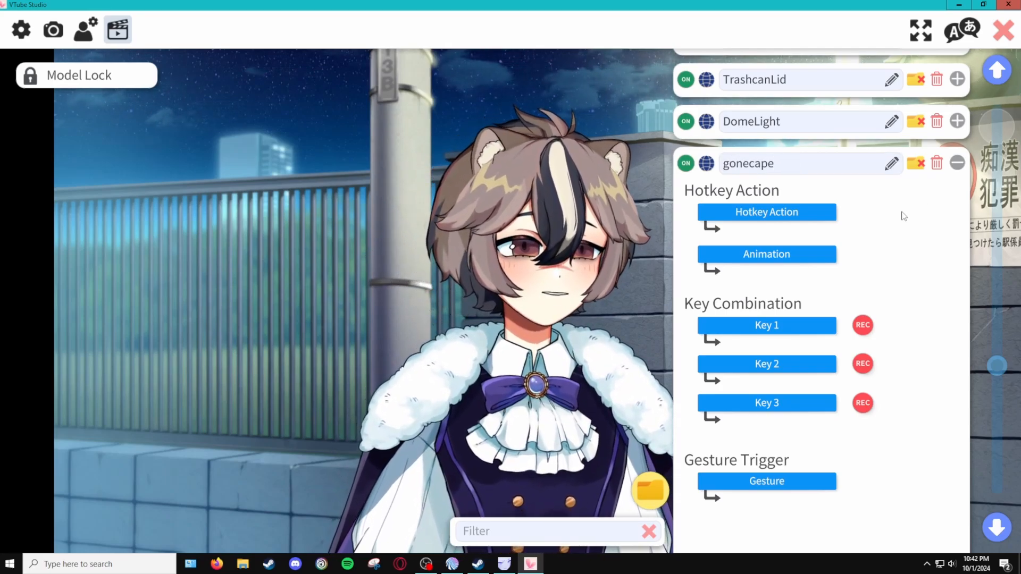
Set the gonecape hotkey's action to Set/Unset Expression (exp3) and choose the gonecape expression for it
click(764, 213)
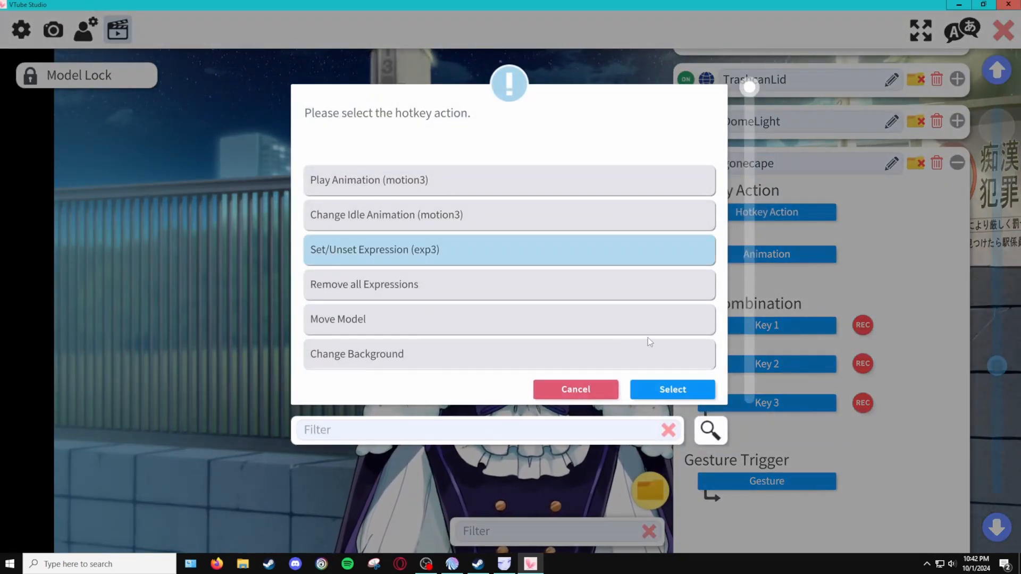
click(674, 390)
click(768, 259)
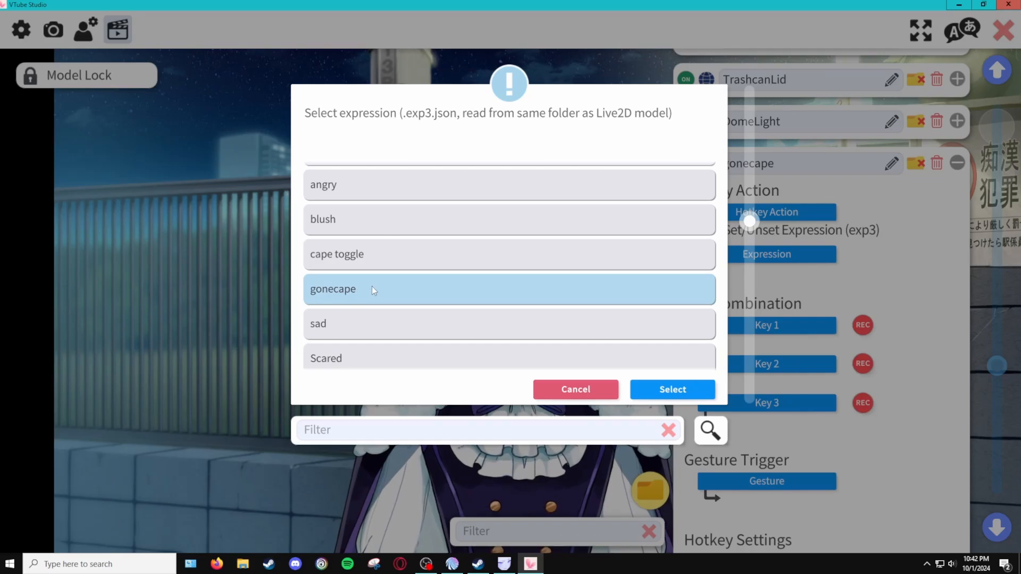
click(673, 389)
Assign Numpad9 as the first key of the gonecape hotkey and trigger the hotkey twice to test the cape toggle
scroll(756, 218, down, 3)
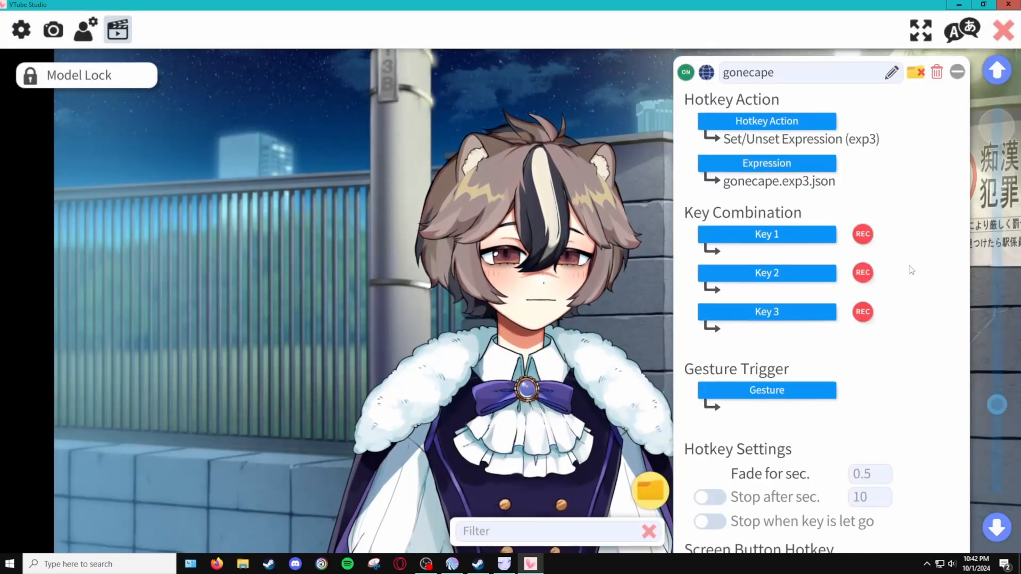
click(767, 205)
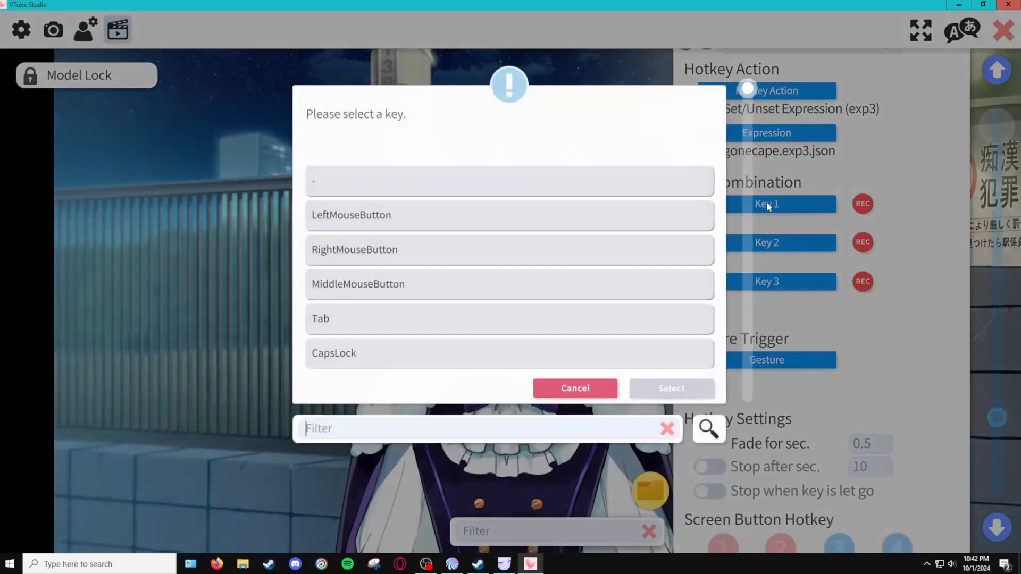
scroll(431, 236, down, 5)
scroll(432, 235, down, 15)
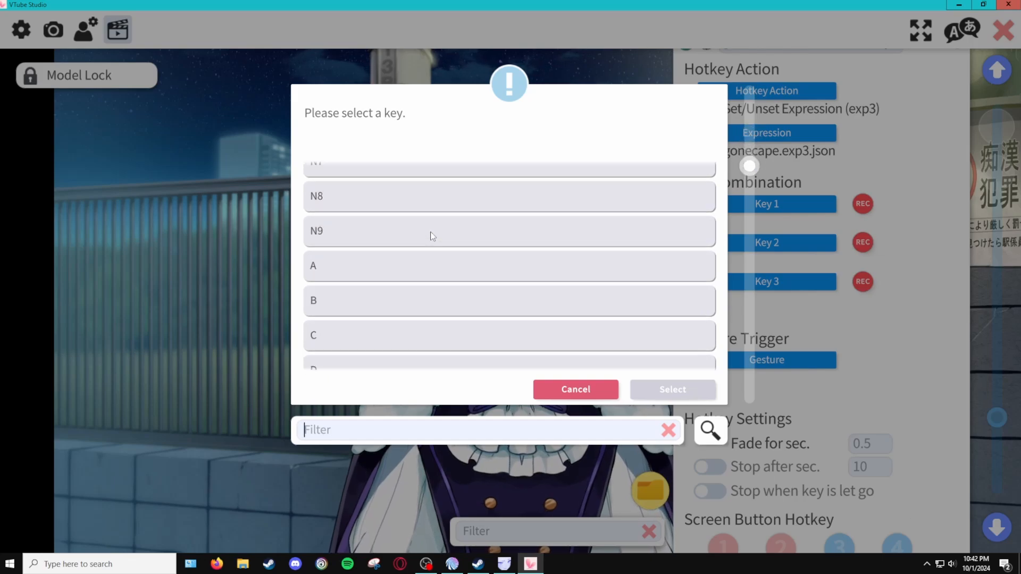
scroll(432, 236, down, 15)
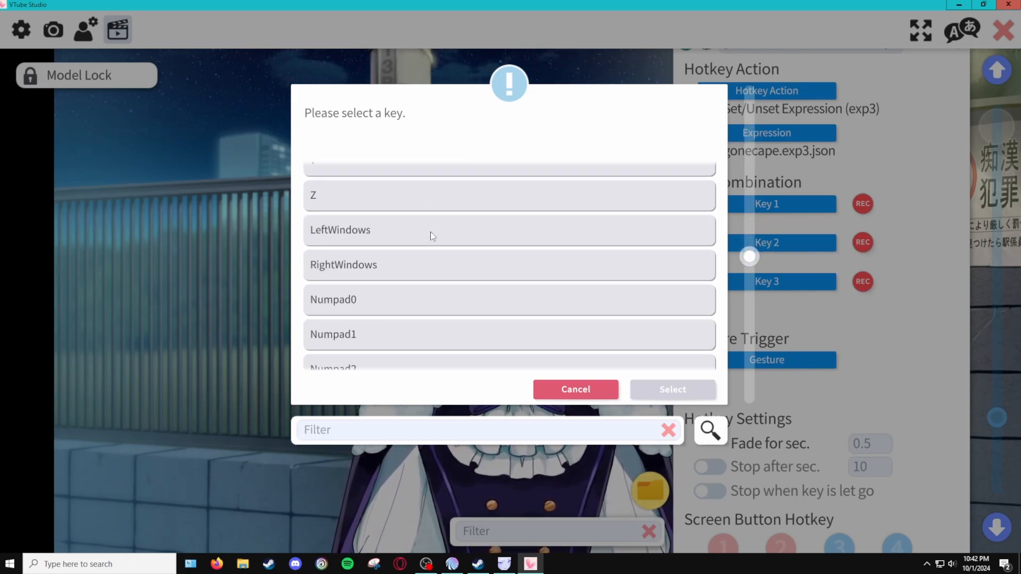
scroll(432, 235, down, 2)
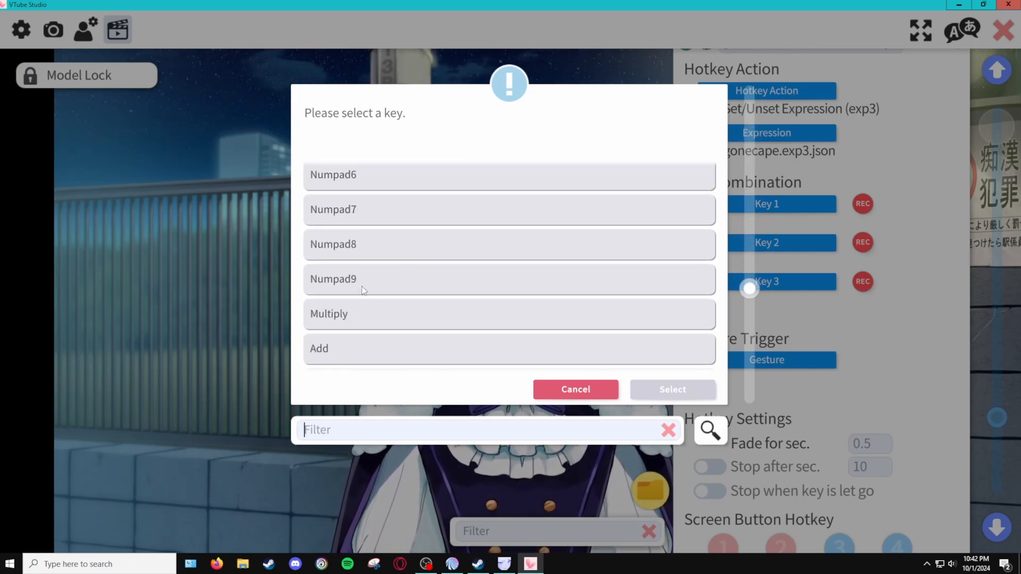
click(672, 390)
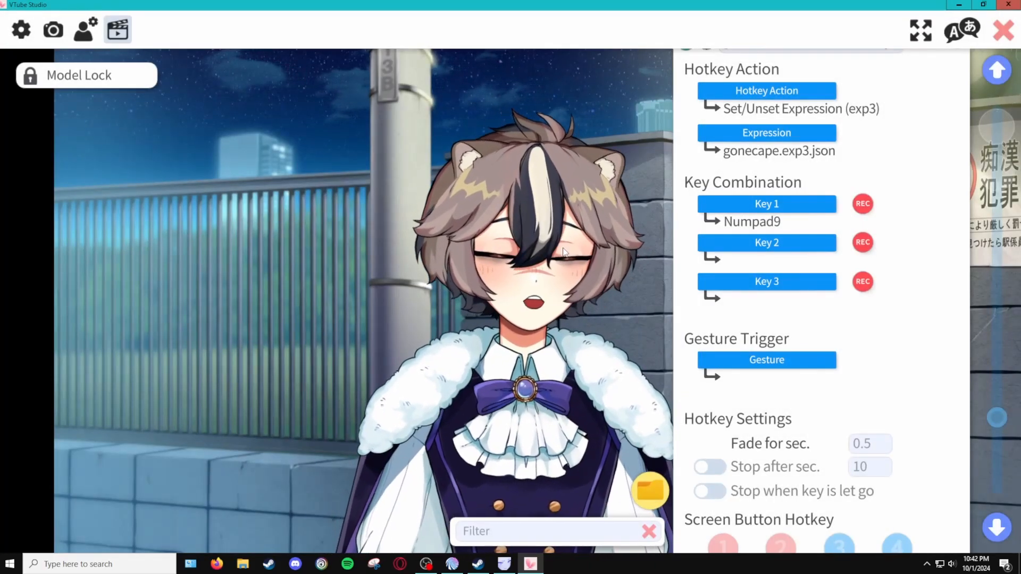
key(KP_9)
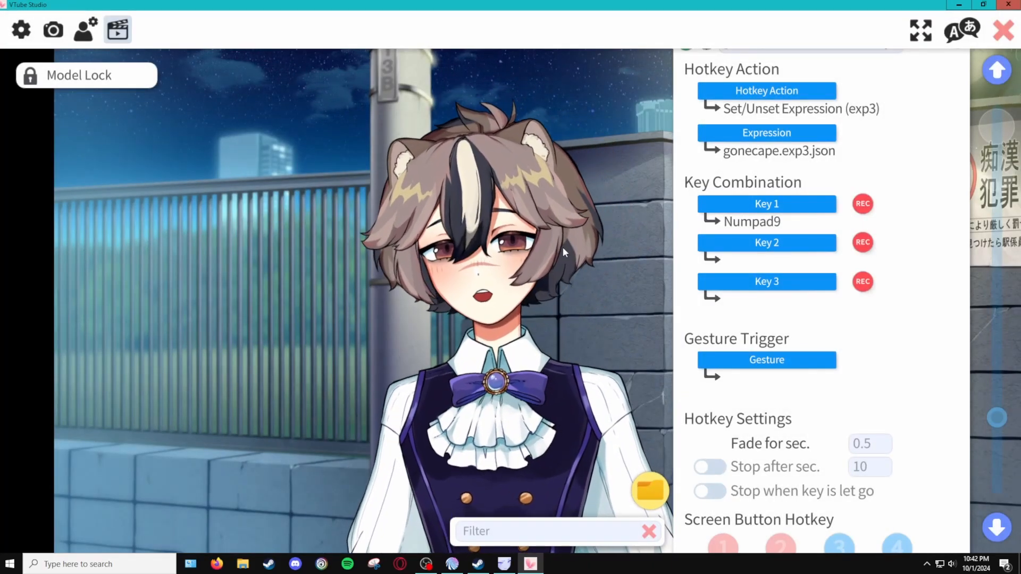
key(KP_9)
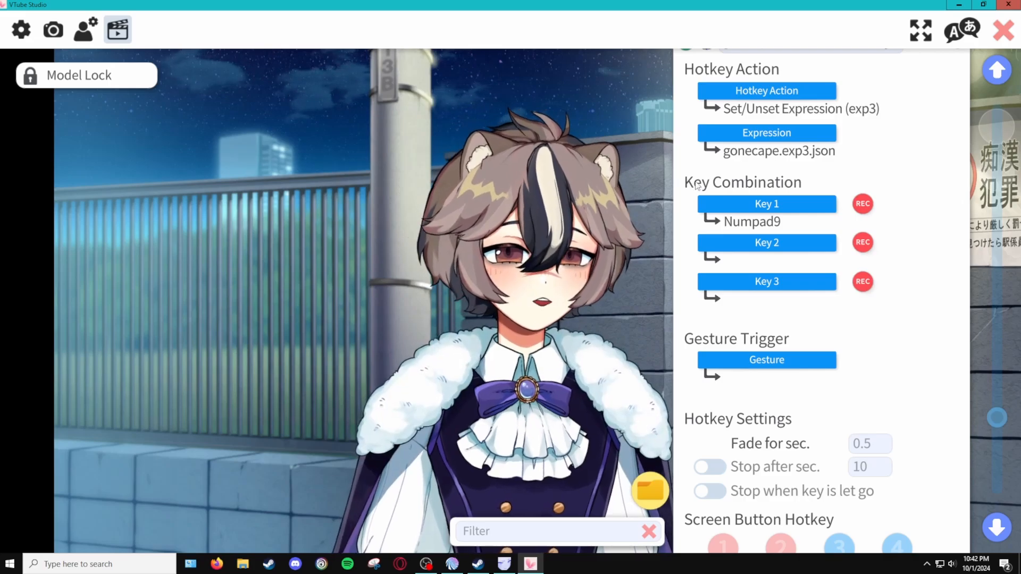
Enable stopping the gonecape hotkey after 10 seconds and try assigning it to screen button 3
scroll(921, 310, down, 1)
scroll(921, 309, down, 3)
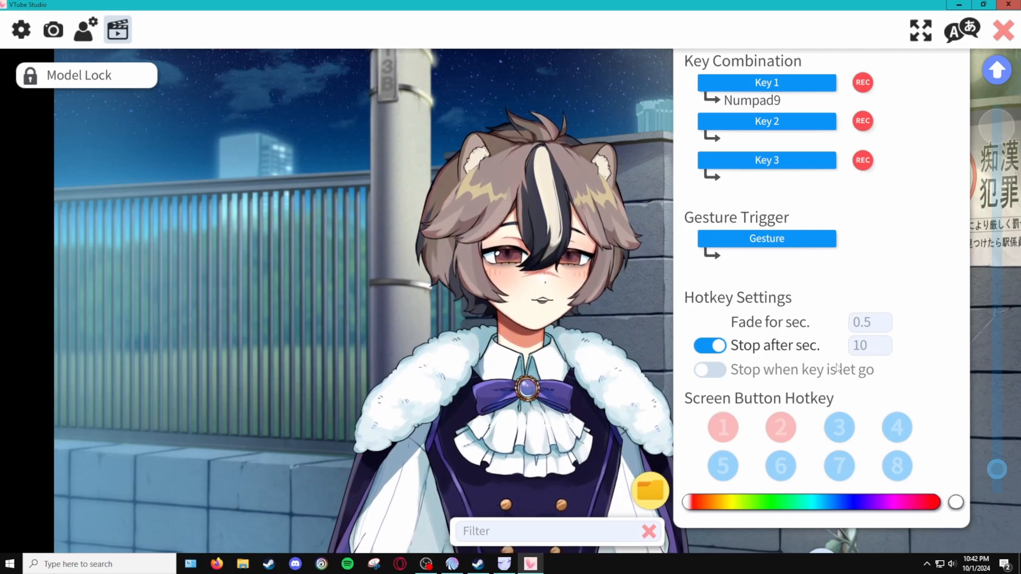
click(838, 428)
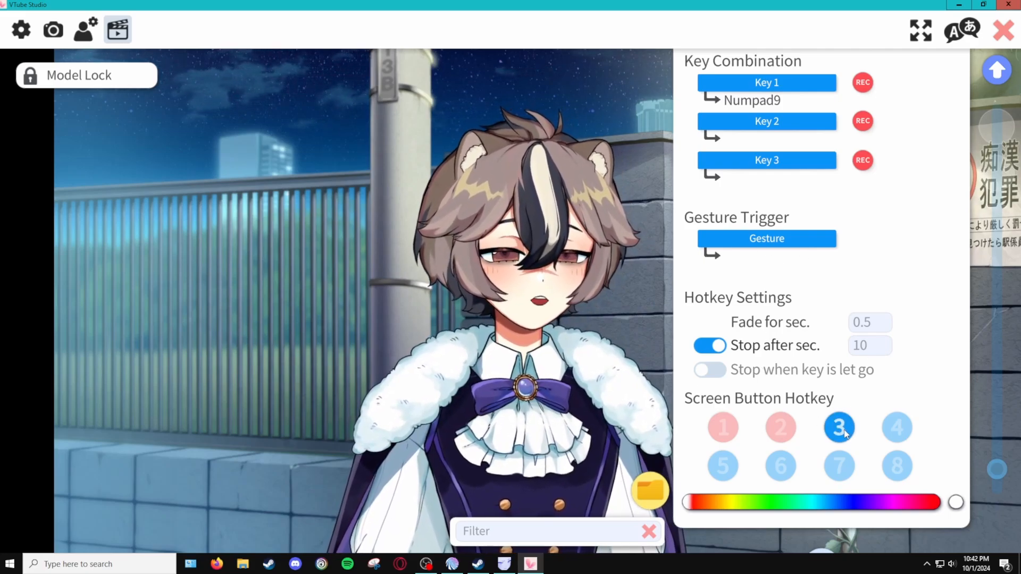
Review the hand gesture triggers offered for the gonecape hotkey without choosing one, and close the hotkey settings
click(767, 239)
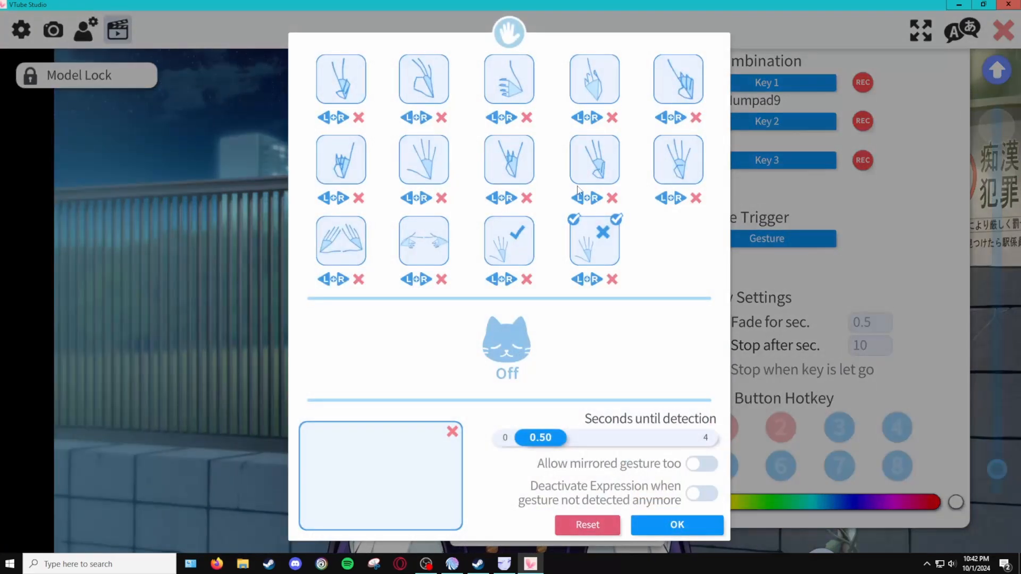
click(679, 525)
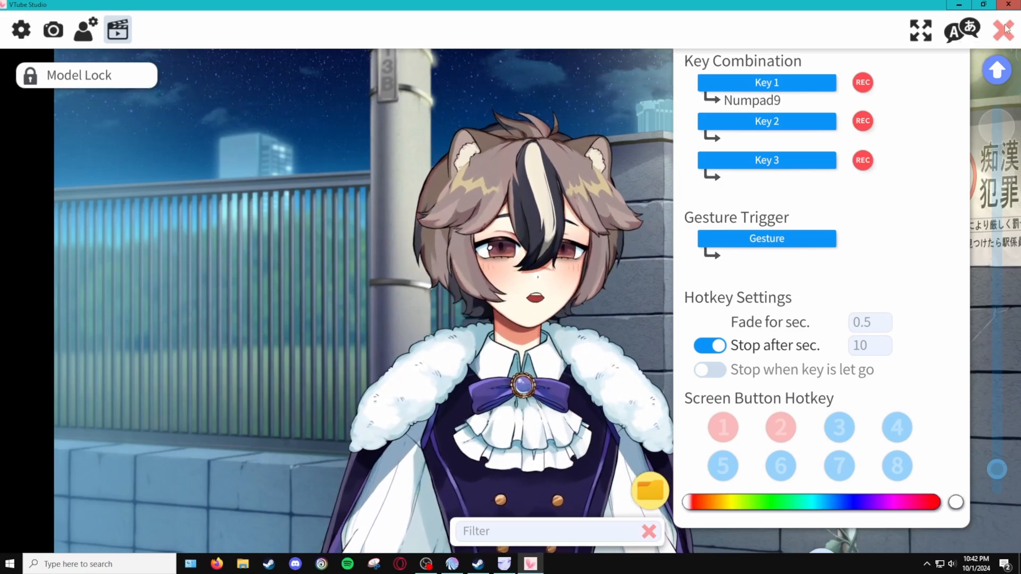
click(999, 40)
Open the item list for the scene and browse the available items
double_click(393, 275)
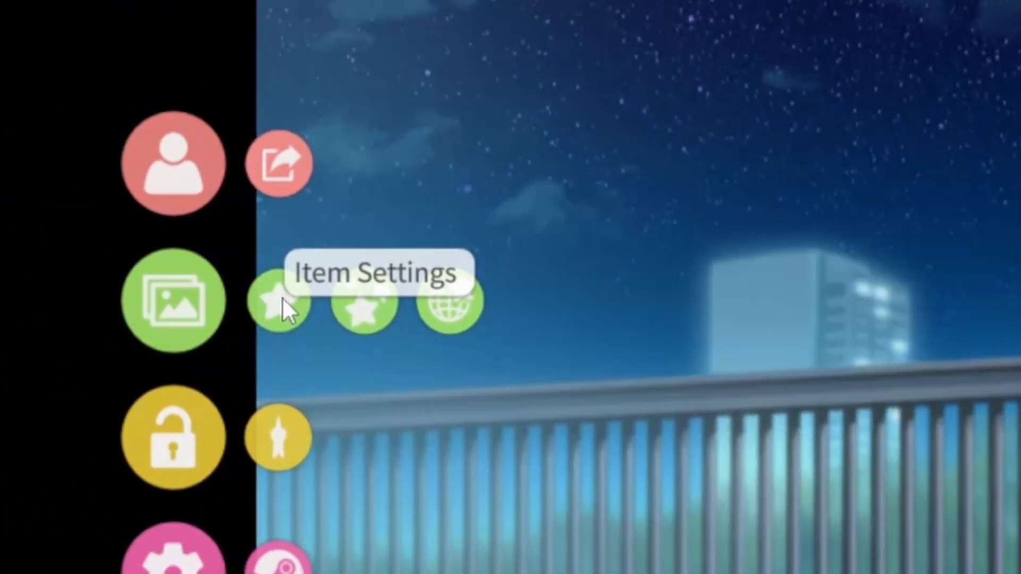
click(282, 297)
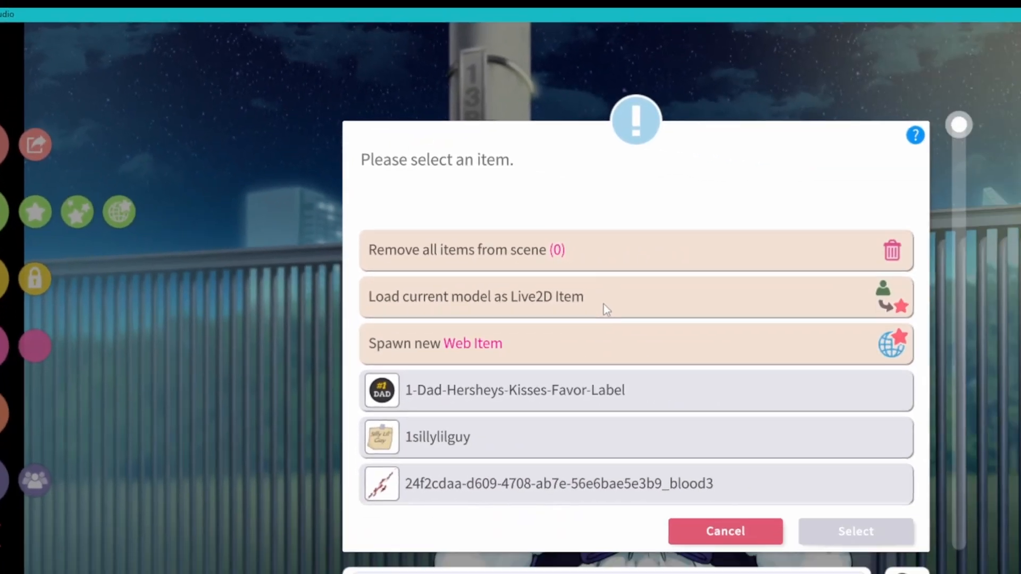
scroll(485, 220, down, 3)
scroll(485, 220, down, 6)
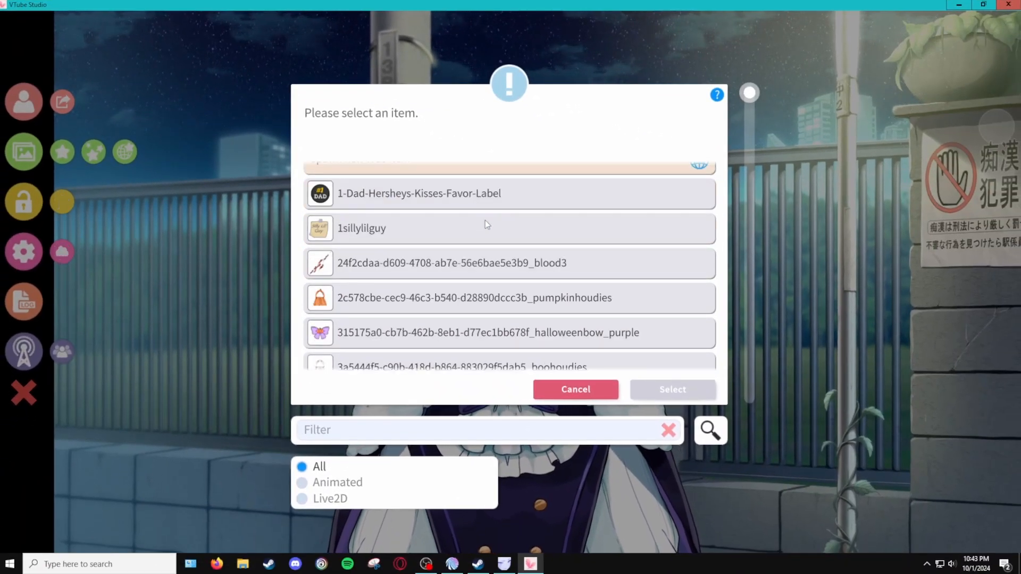
scroll(485, 221, down, 8)
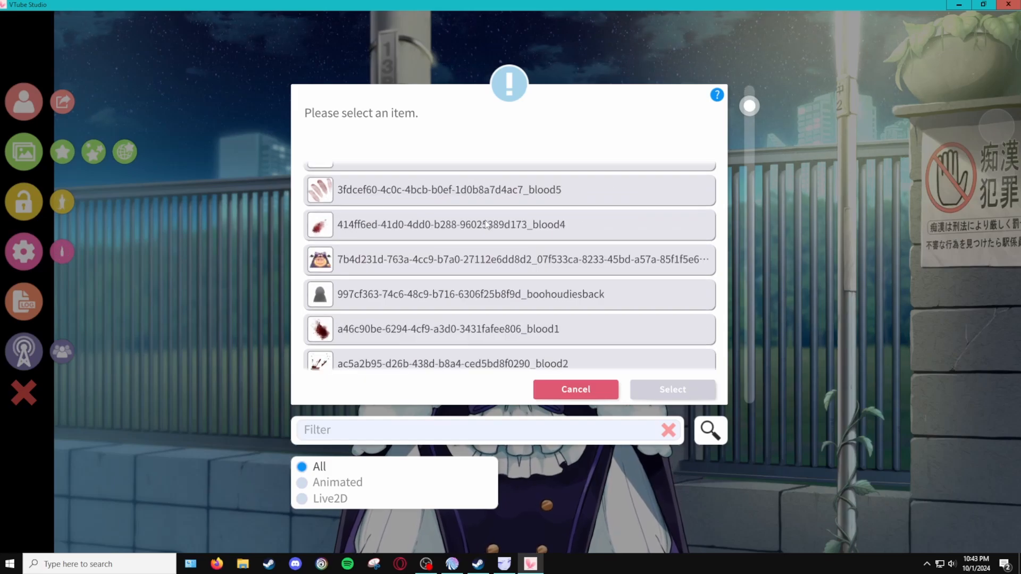
scroll(455, 225, down, 5)
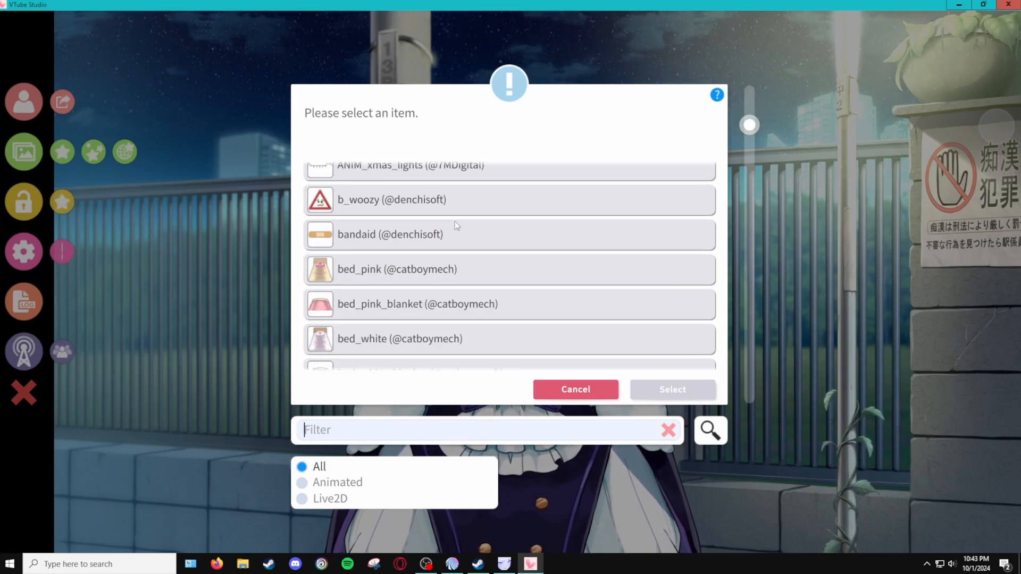
Switch to Steam and open VTube Studio's local files folder from the library
click(483, 568)
click(66, 317)
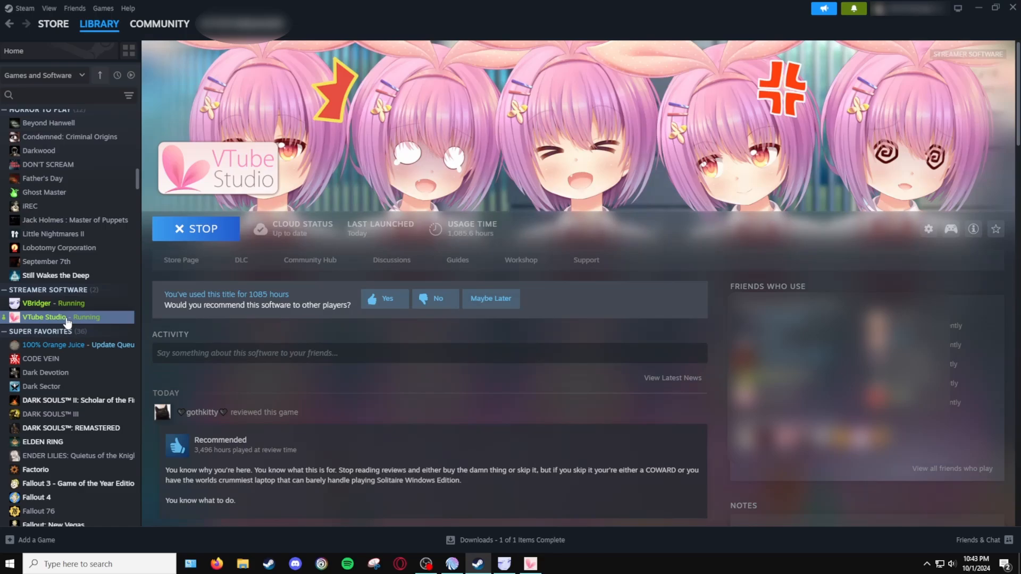
right_click(66, 319)
mouse_move(103, 403)
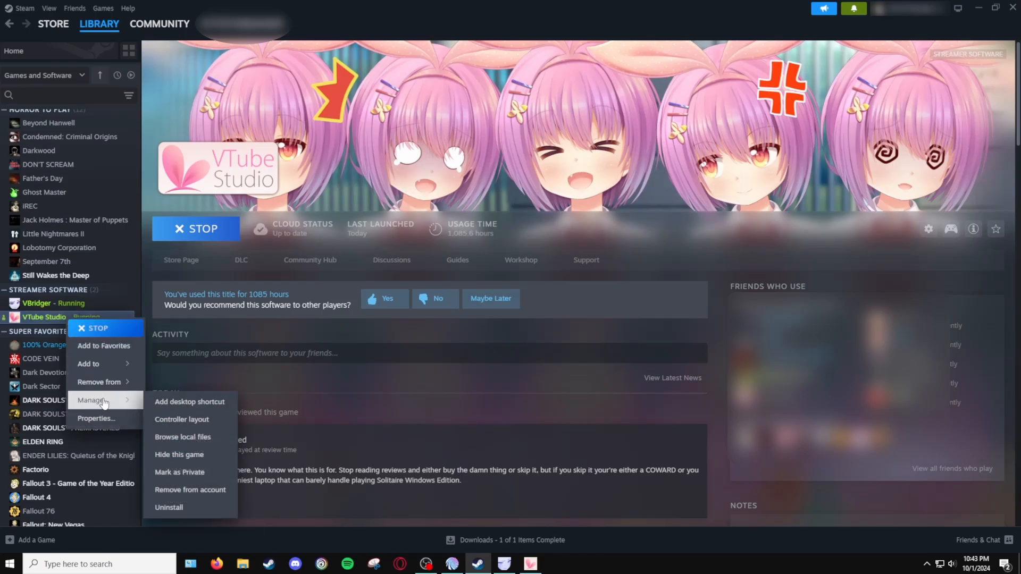
click(183, 439)
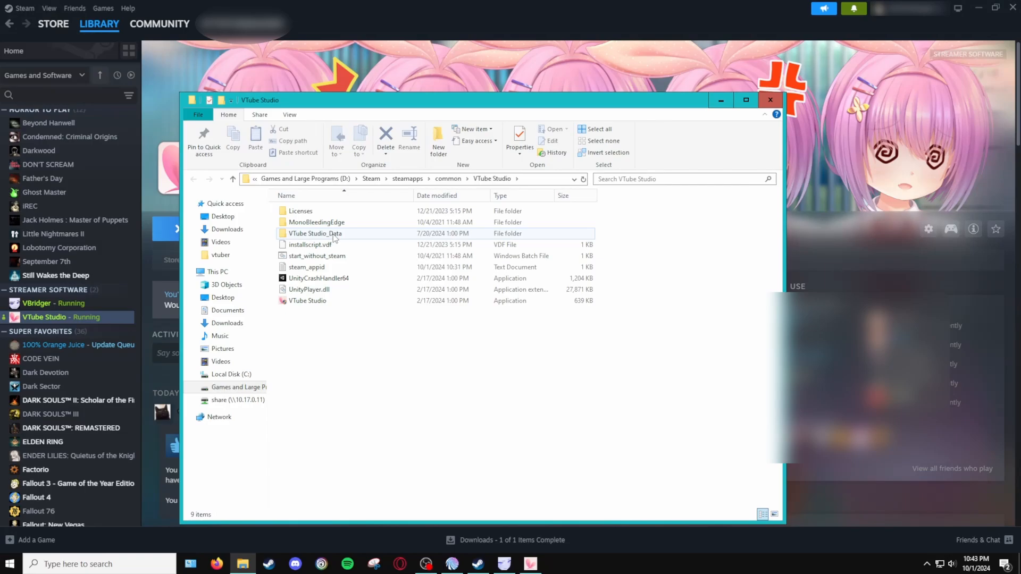
Open the VTube Studio_Data, StreamingAssets, Items folder, examine the image frames in ANIM_headpat, and return to Items
double_click(334, 236)
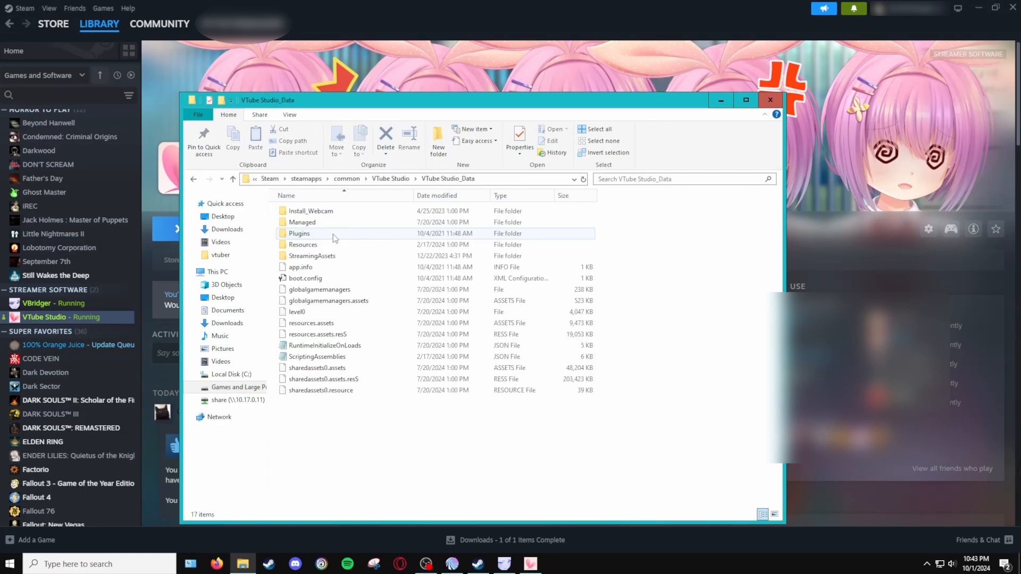
double_click(312, 257)
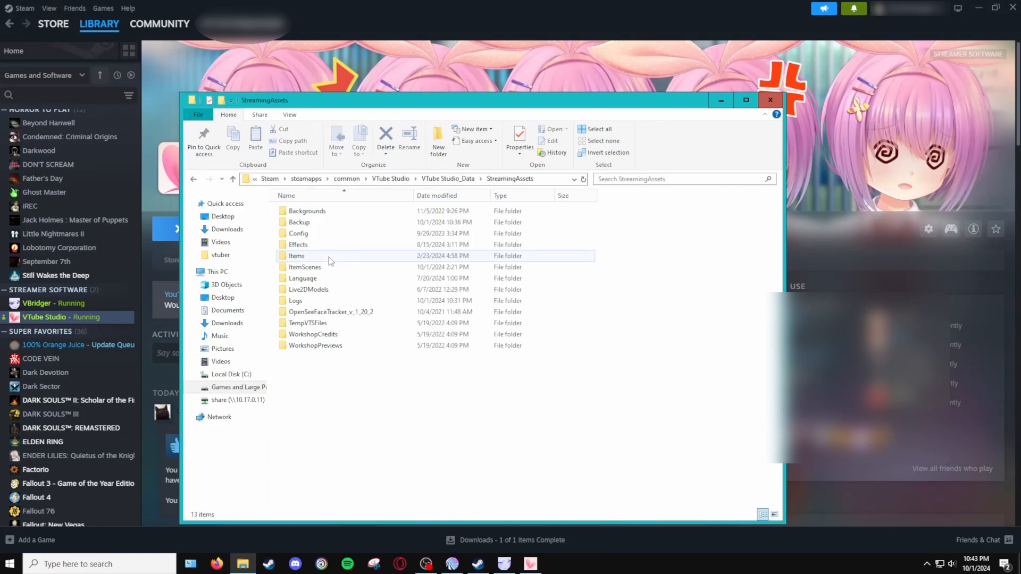
double_click(309, 258)
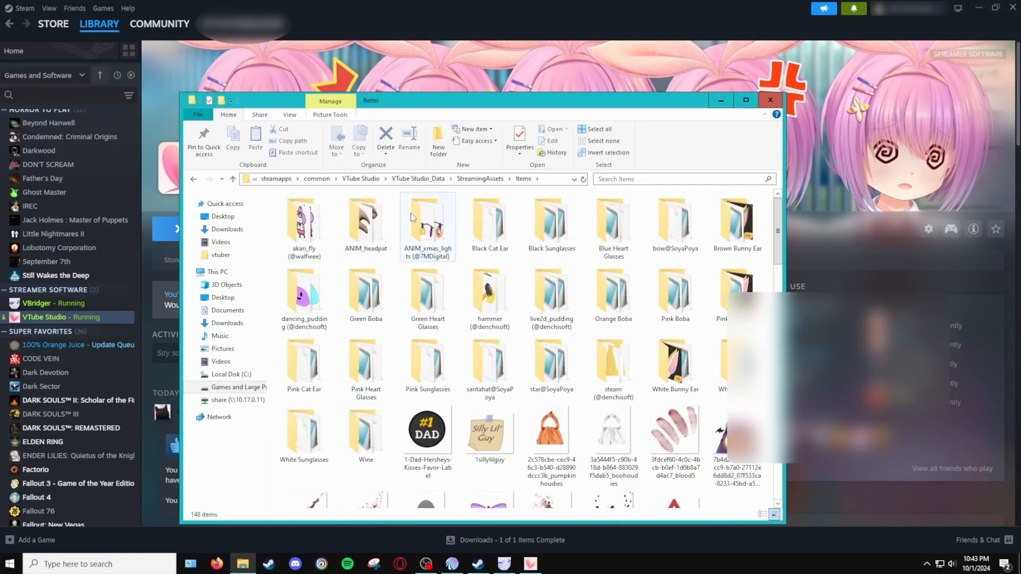
double_click(370, 234)
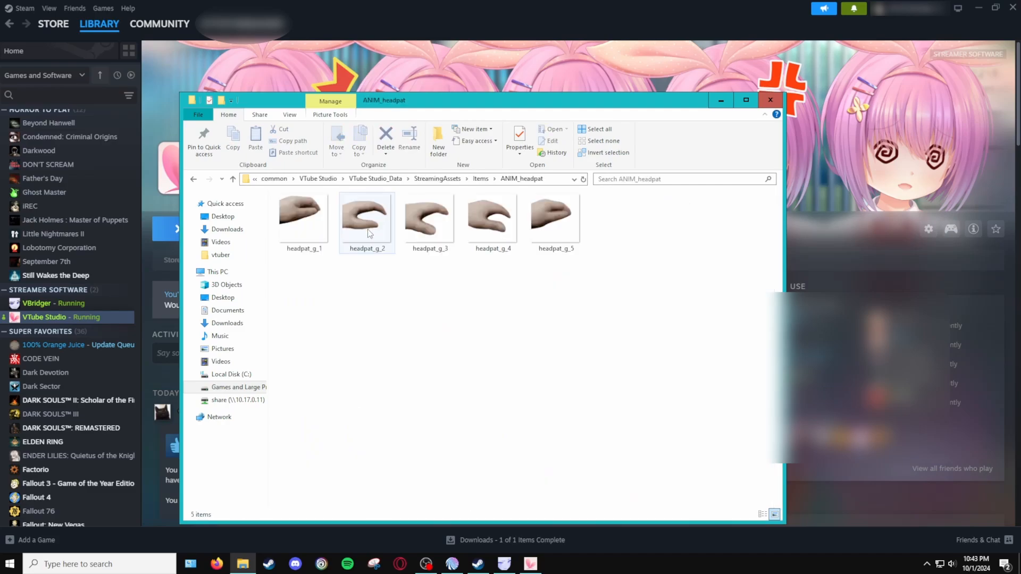
click(194, 179)
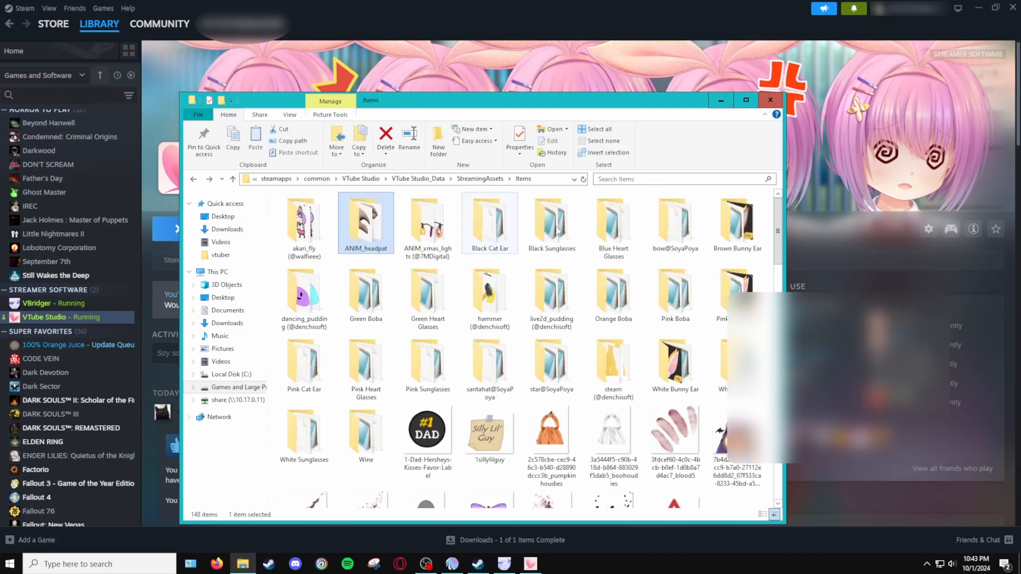
Switch back to VTube Studio and add the ANIM_headpat item at 30 FPS, order 1, pinned to the Live2D model
click(530, 564)
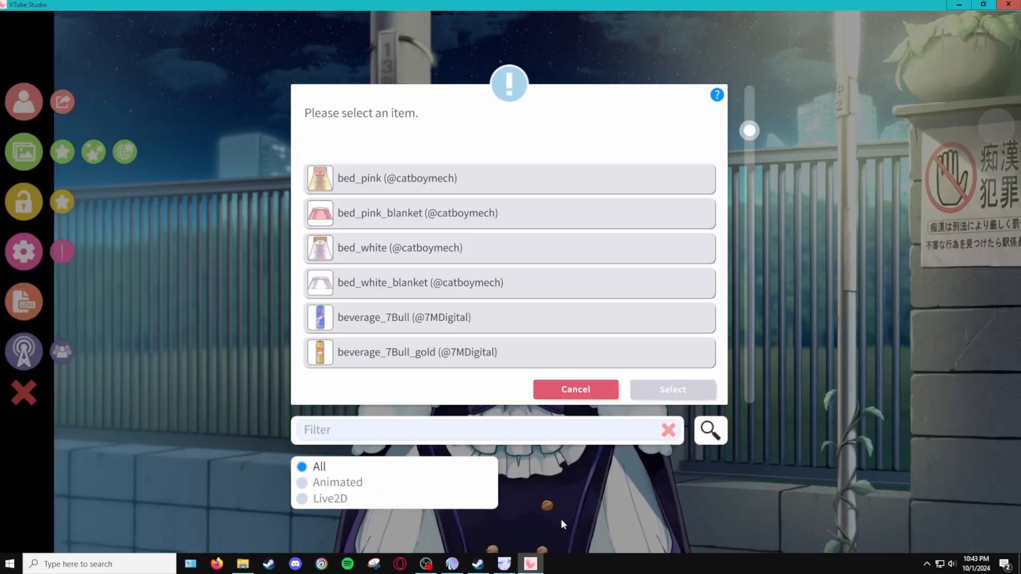
scroll(455, 248, down, 5)
scroll(454, 247, down, 3)
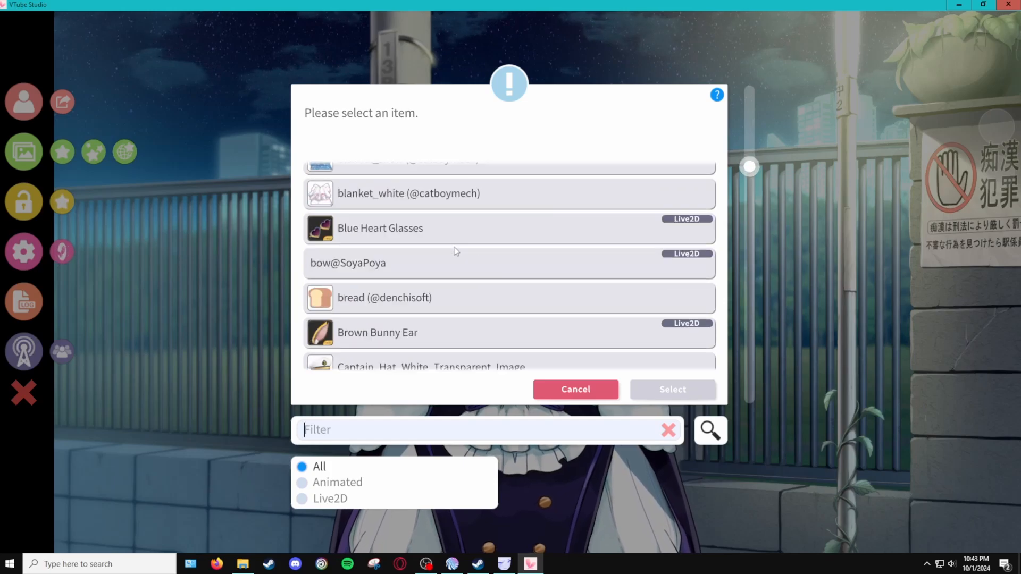
scroll(454, 247, up, 10)
scroll(454, 246, up, 2)
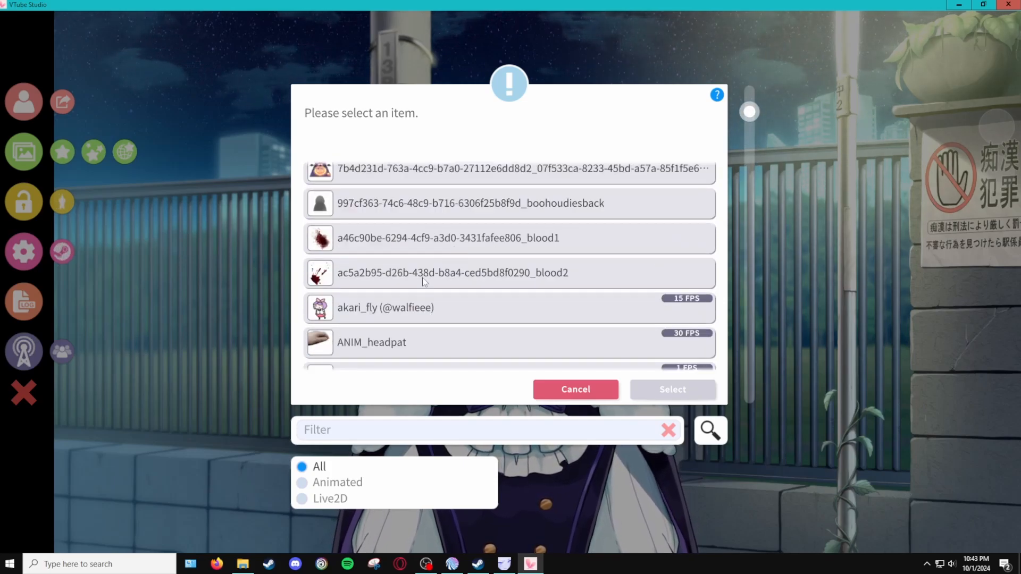
scroll(415, 266, down, 2)
click(372, 281)
click(642, 392)
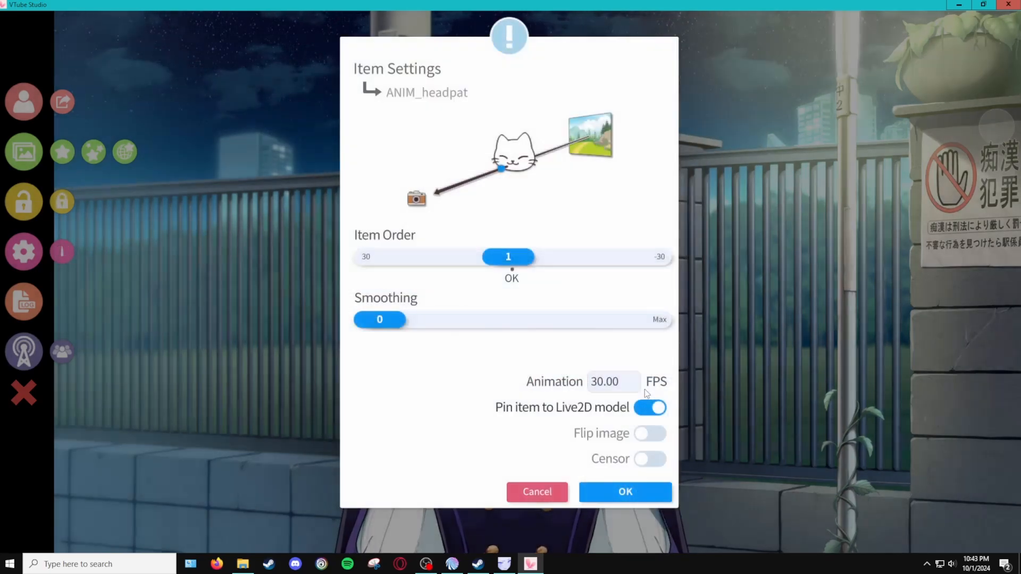
click(638, 489)
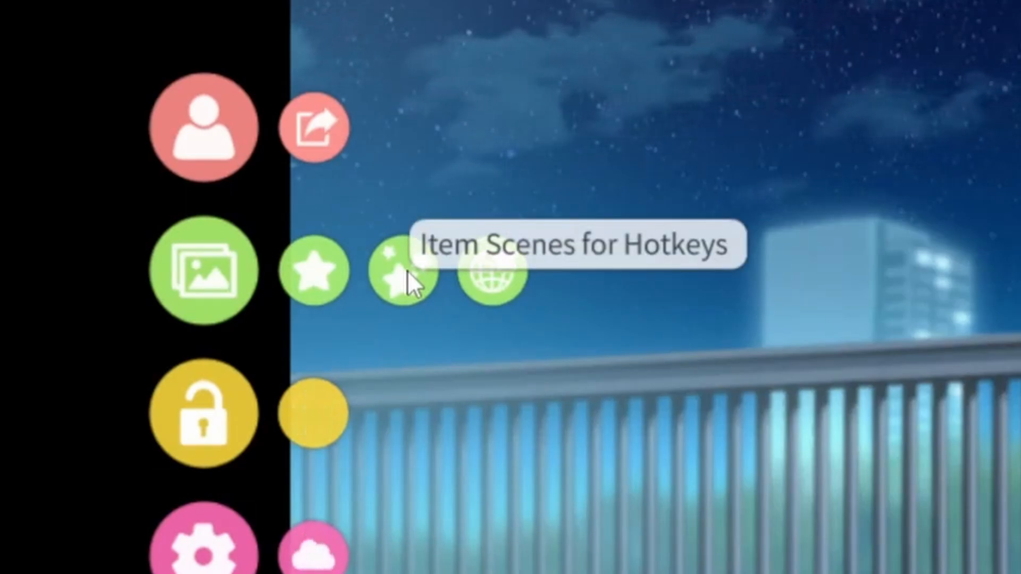
Create a new item scene for hotkeys from the current ANIM_headpat item and save it as headpat2
click(407, 270)
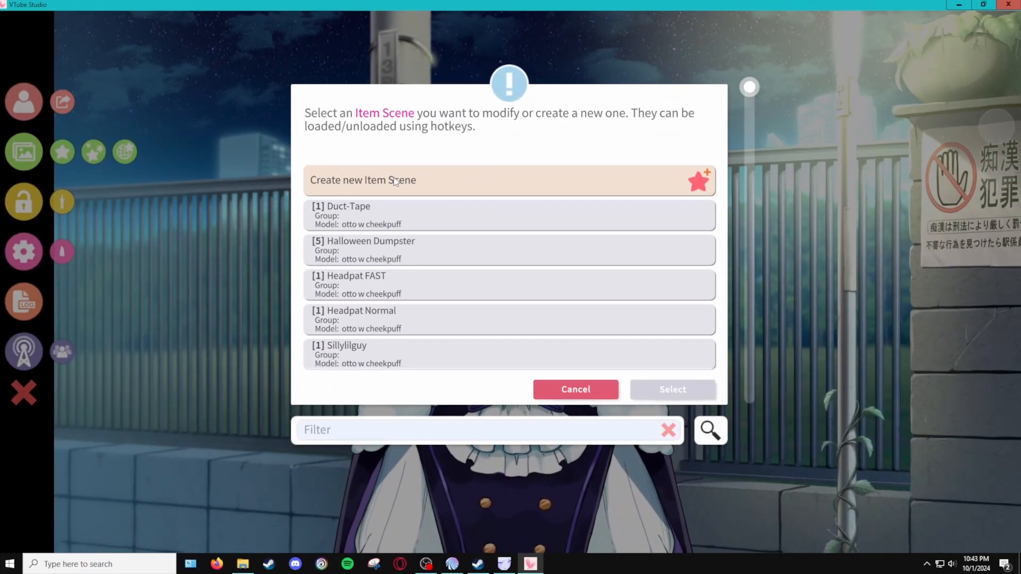
click(395, 181)
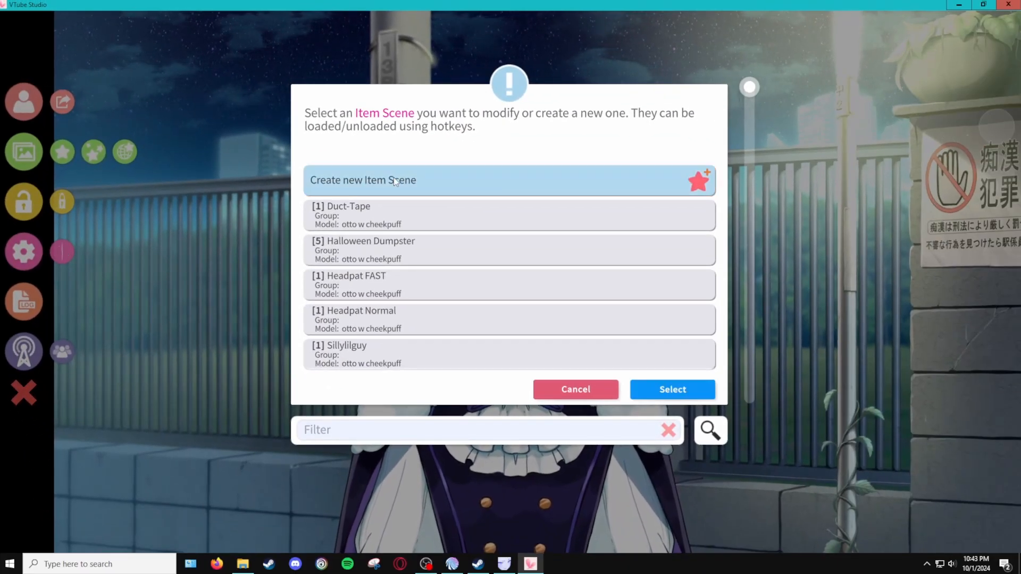
click(673, 389)
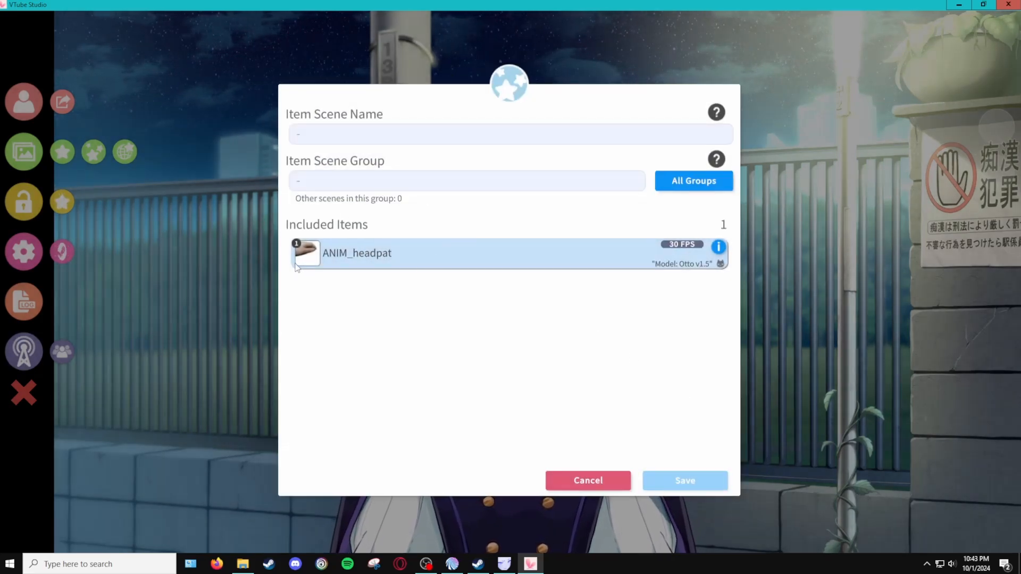
click(346, 139)
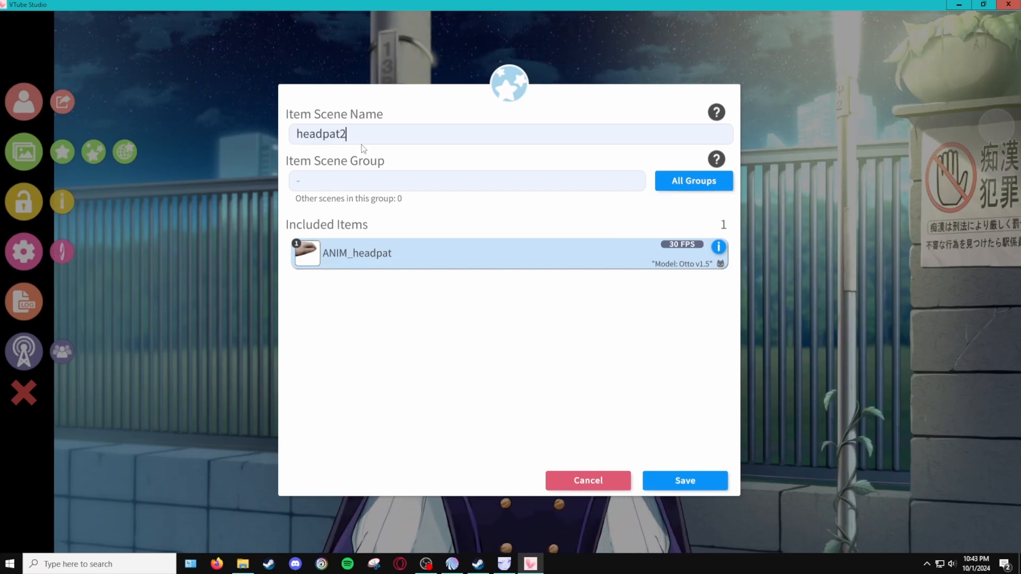
click(678, 481)
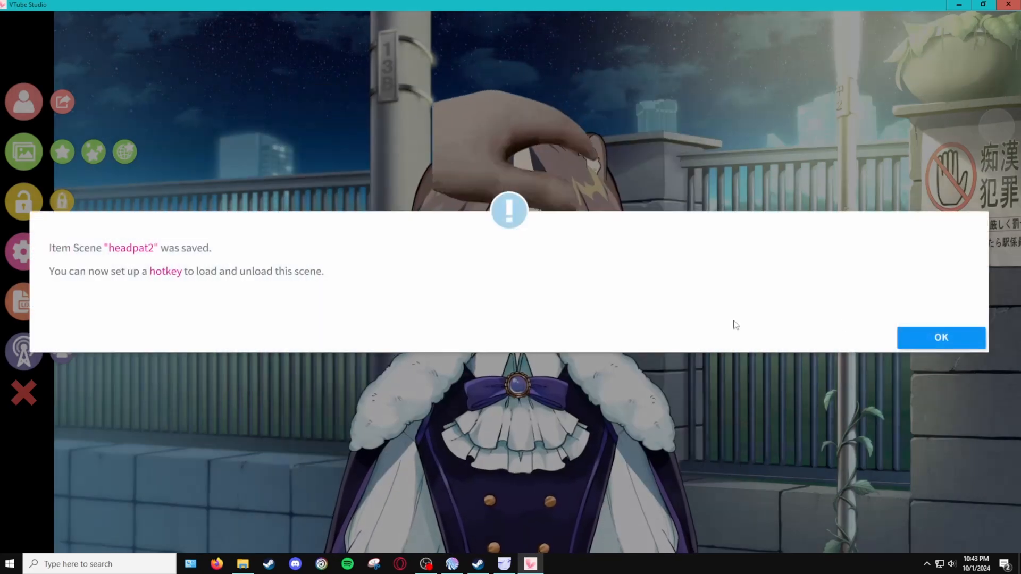
Open the hotkey settings, add a new hotkey at the end of the list and name it headpat2
click(27, 249)
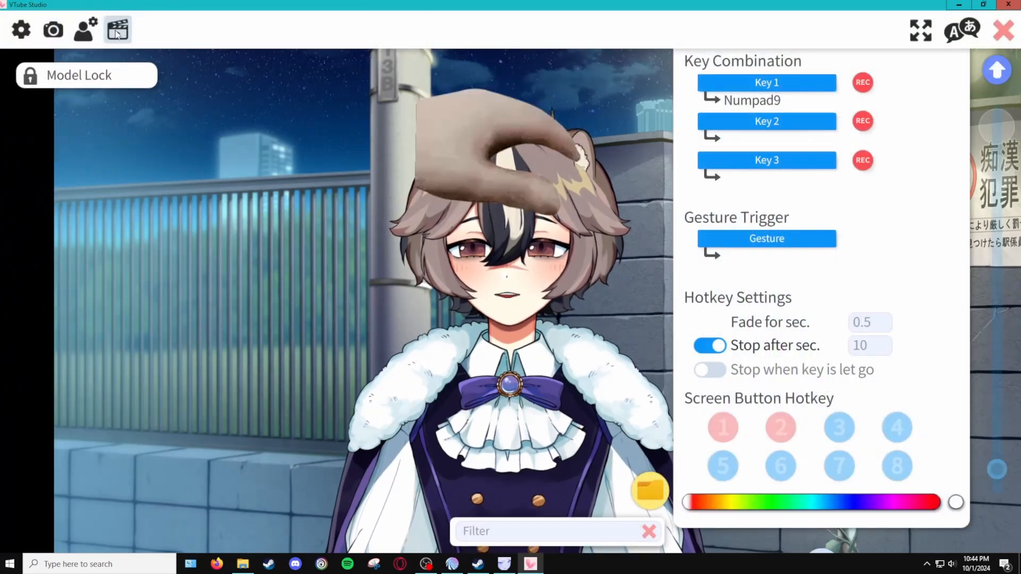
scroll(812, 415, down, 1)
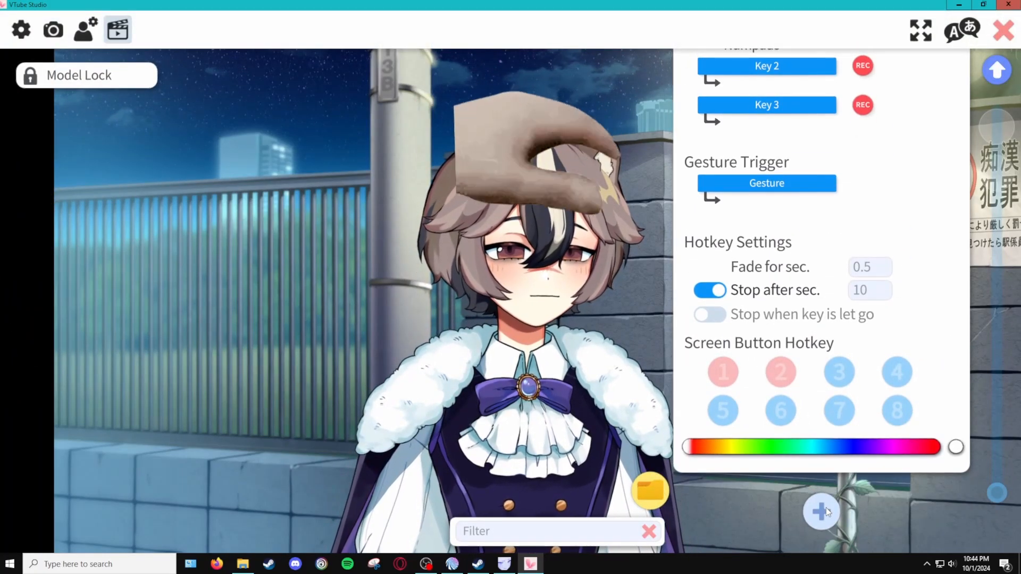
click(825, 508)
scroll(821, 274, down, 1)
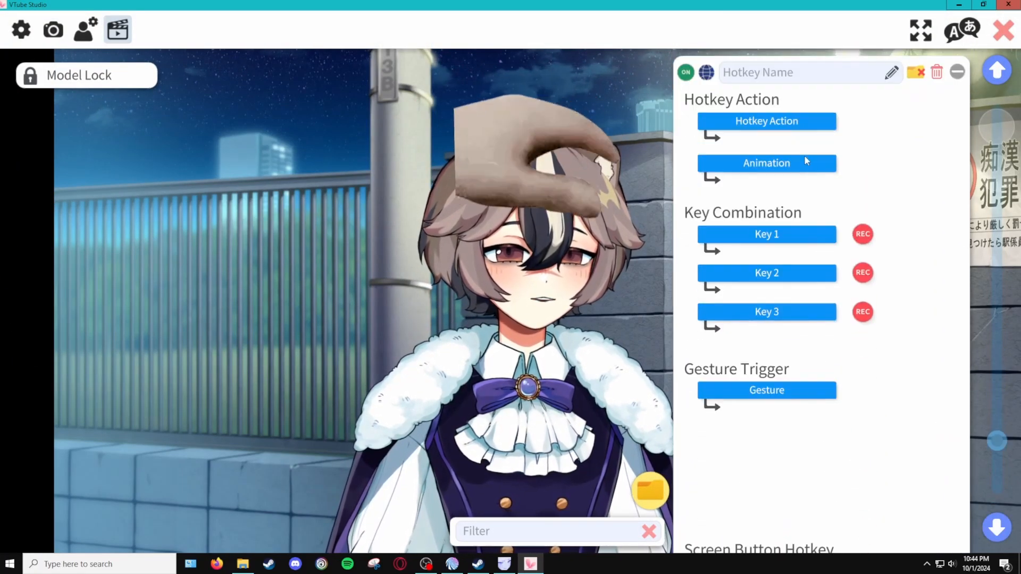
click(759, 77)
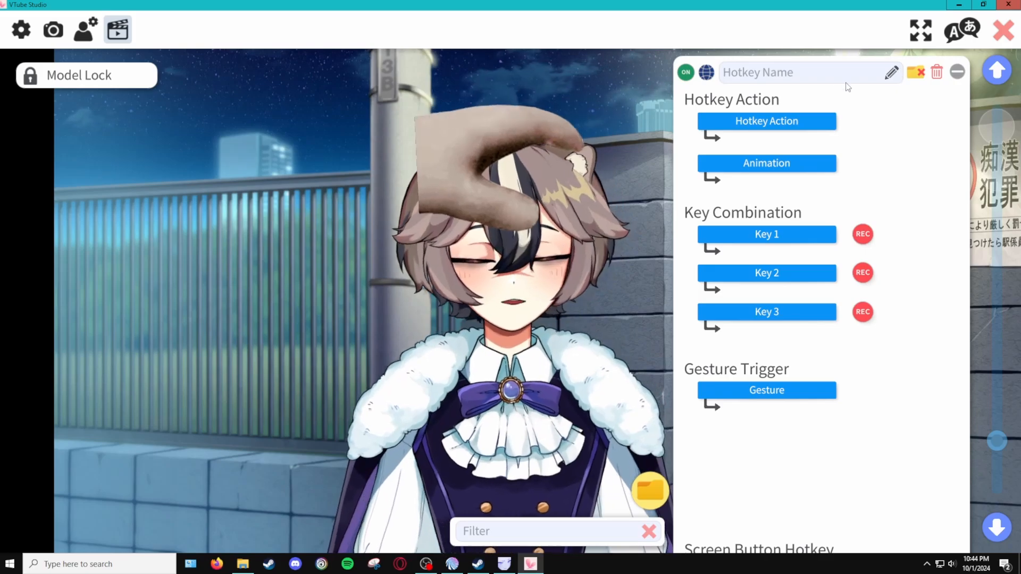
text(headpat2)
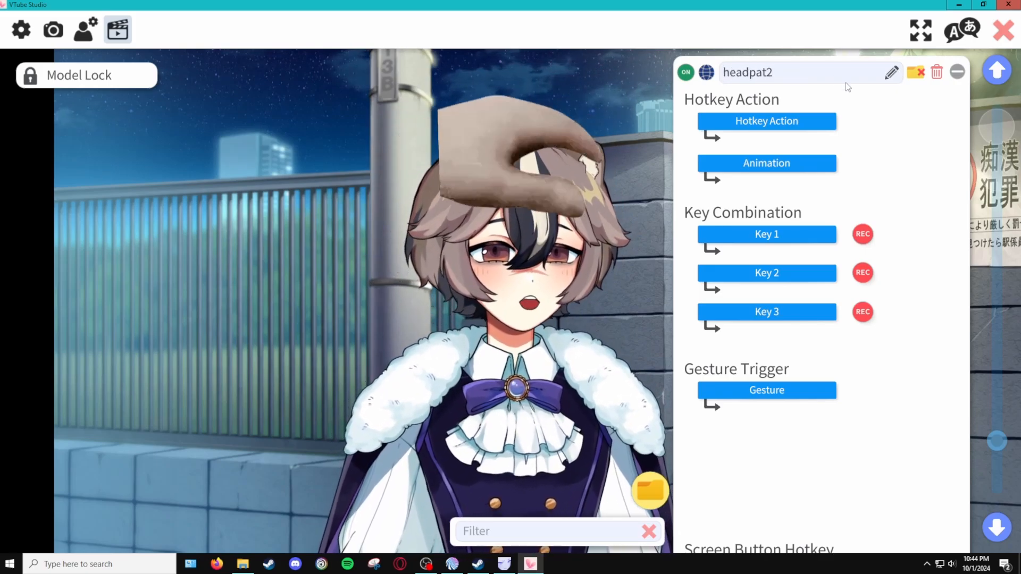
Set the headpat2 hotkey's action to Toggle Item Scene and assign the headpat2 item scene to it
click(773, 120)
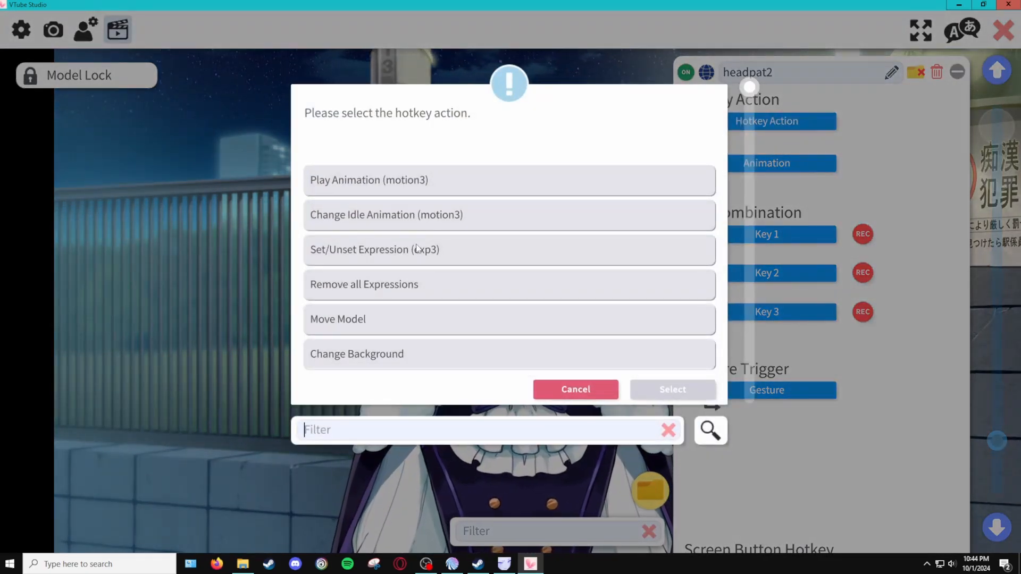
scroll(418, 250, down, 6)
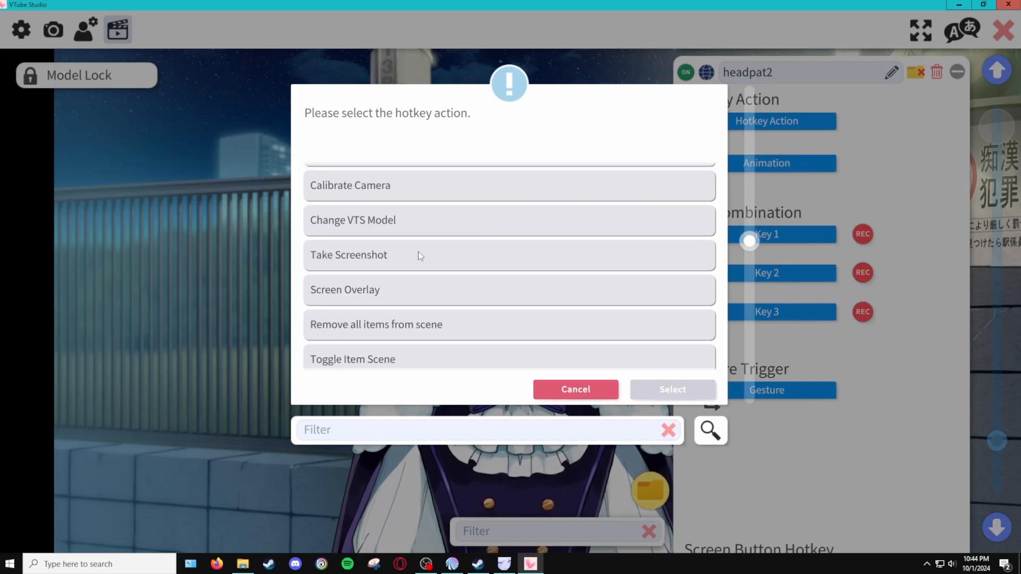
scroll(420, 255, down, 3)
click(376, 269)
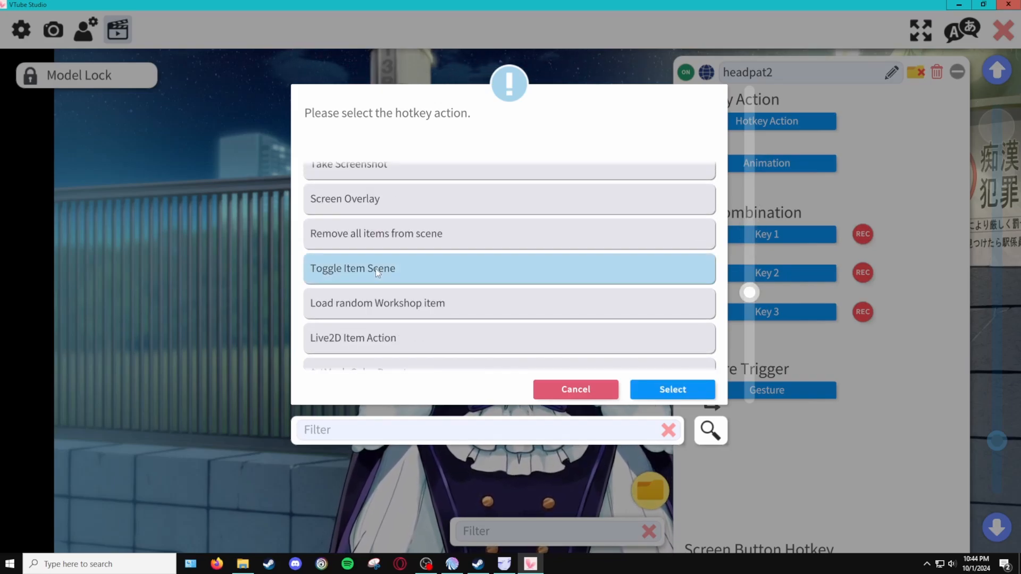
click(667, 391)
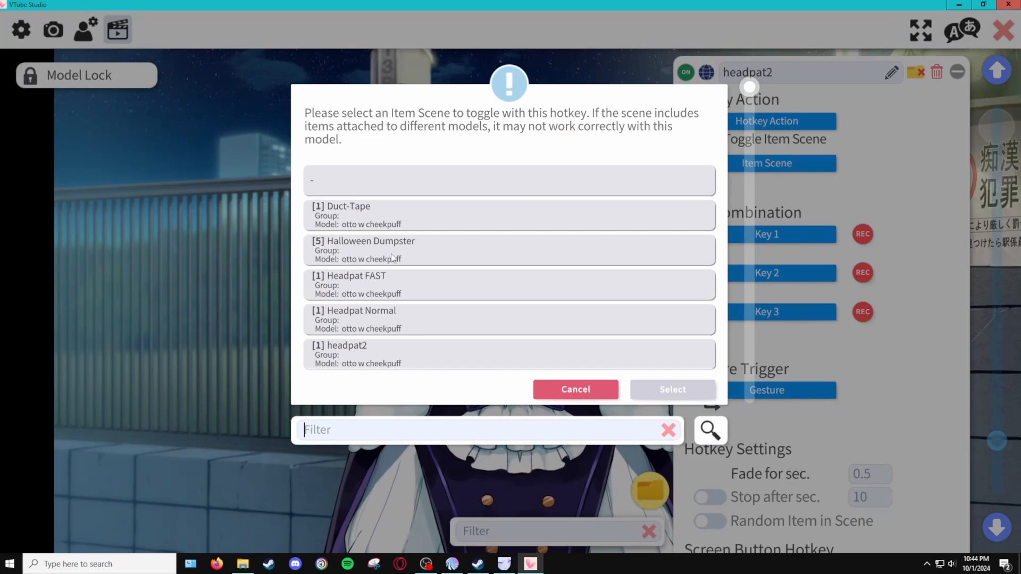
scroll(392, 258, down, 2)
click(369, 295)
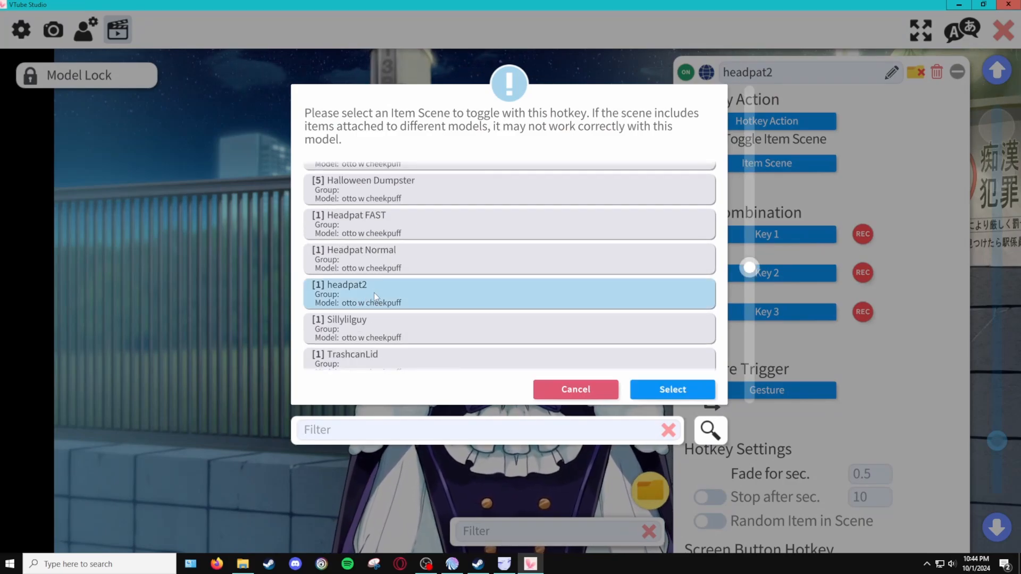
click(673, 391)
Assign Numpad6 as Key 1 of the headpat2 hotkey
click(781, 235)
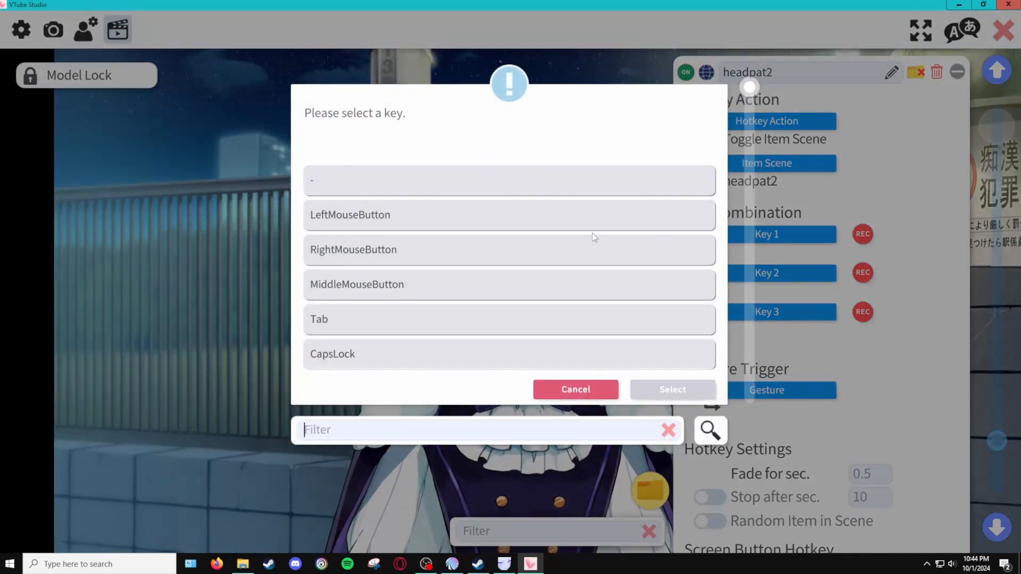
scroll(421, 246, down, 15)
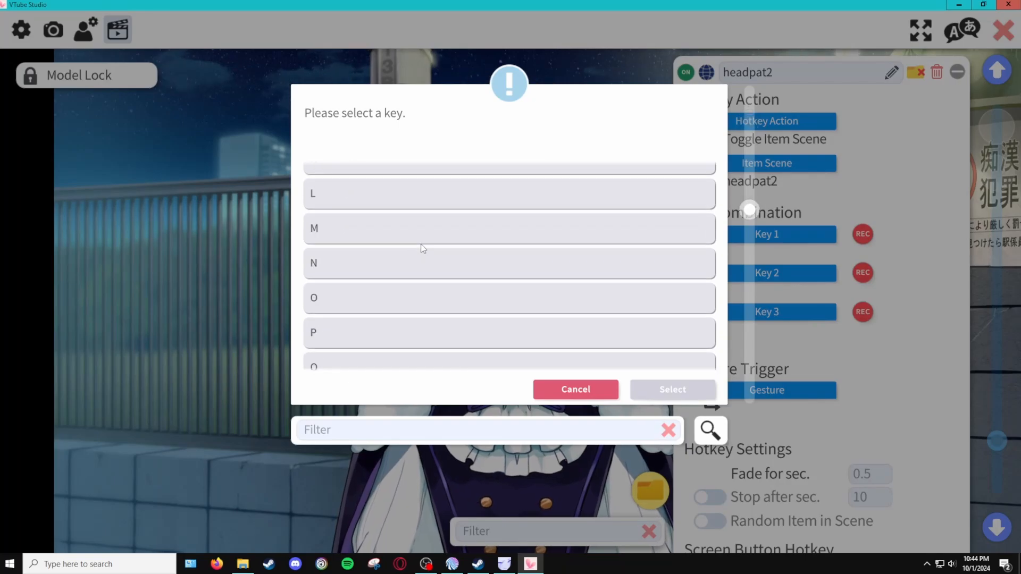
scroll(422, 247, down, 20)
scroll(371, 240, up, 2)
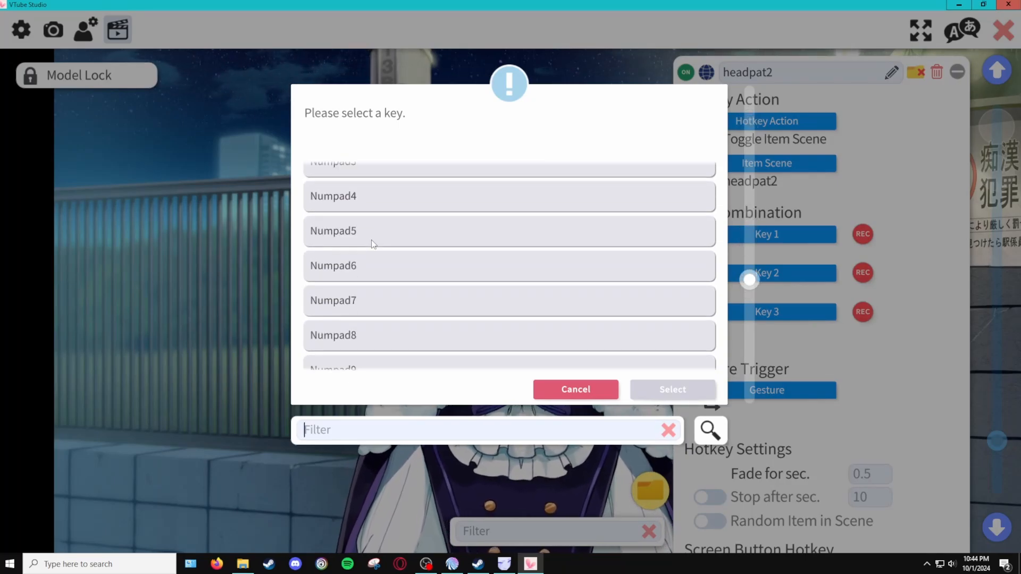
click(371, 263)
click(659, 389)
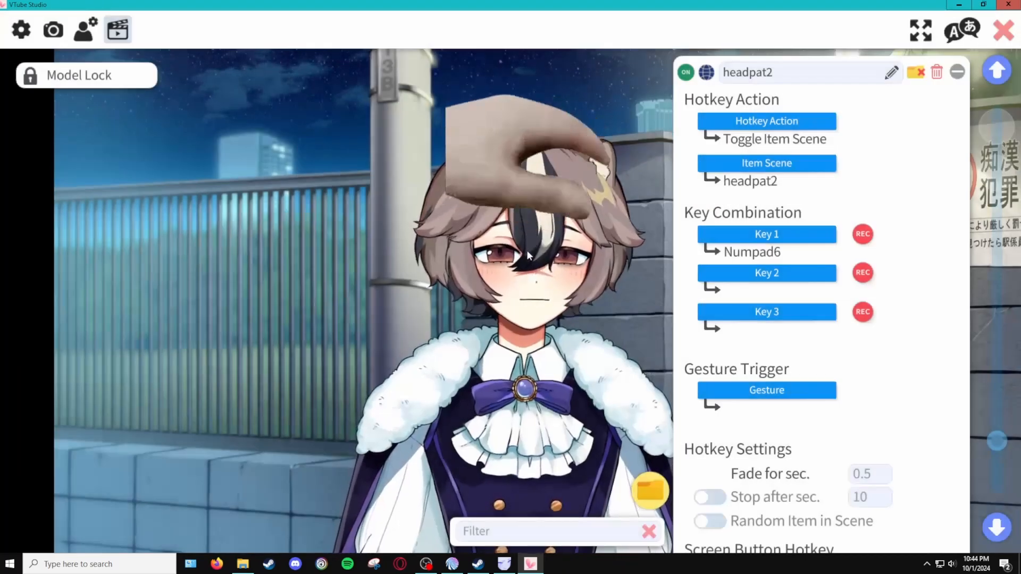
Test the headpat2 hotkey by toggling the item scene several times, and review the remaining hotkey settings
key(KP_6)
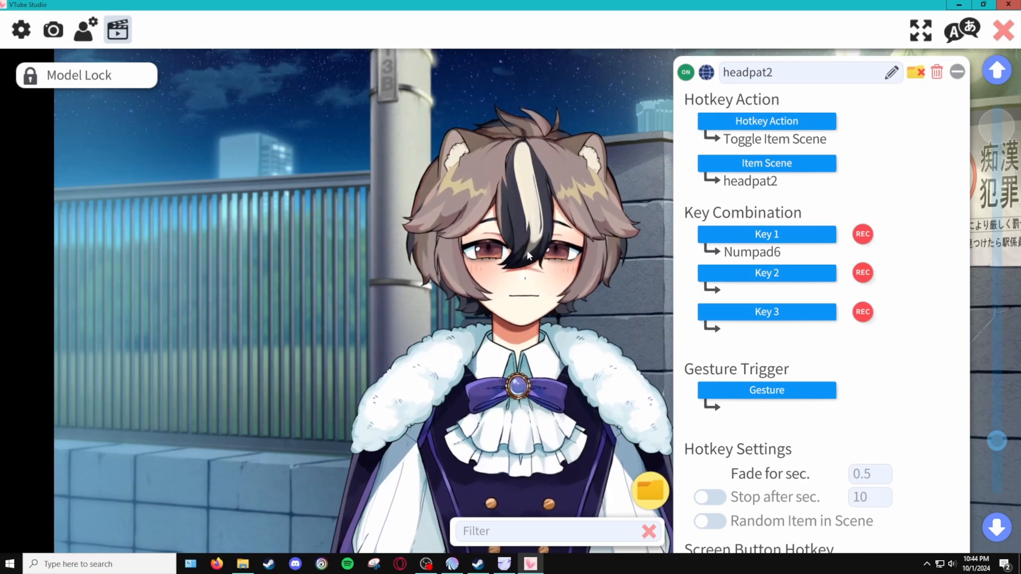
key(KP_6)
key(KP_6)
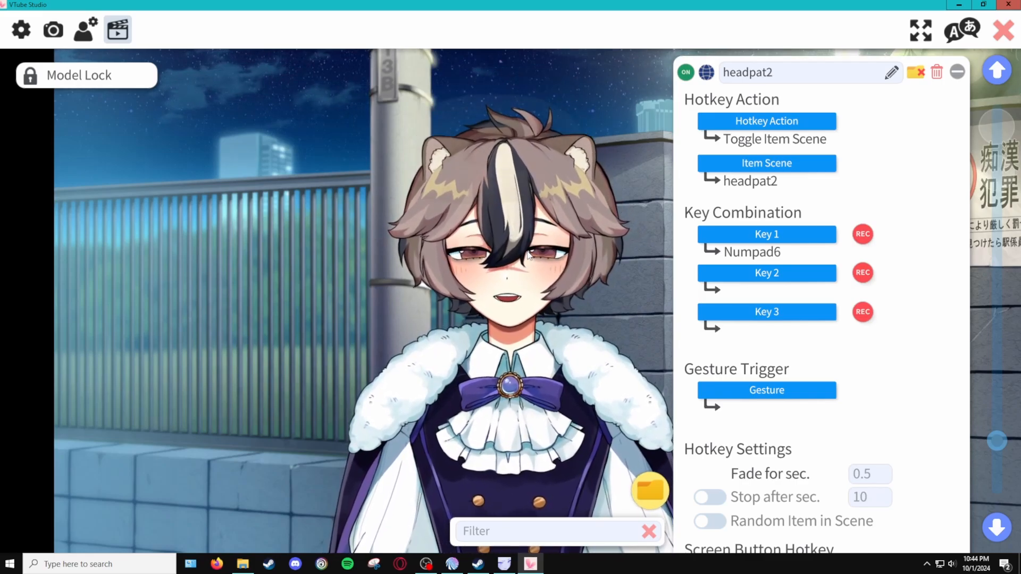
key(KP_6)
key(KP_6)
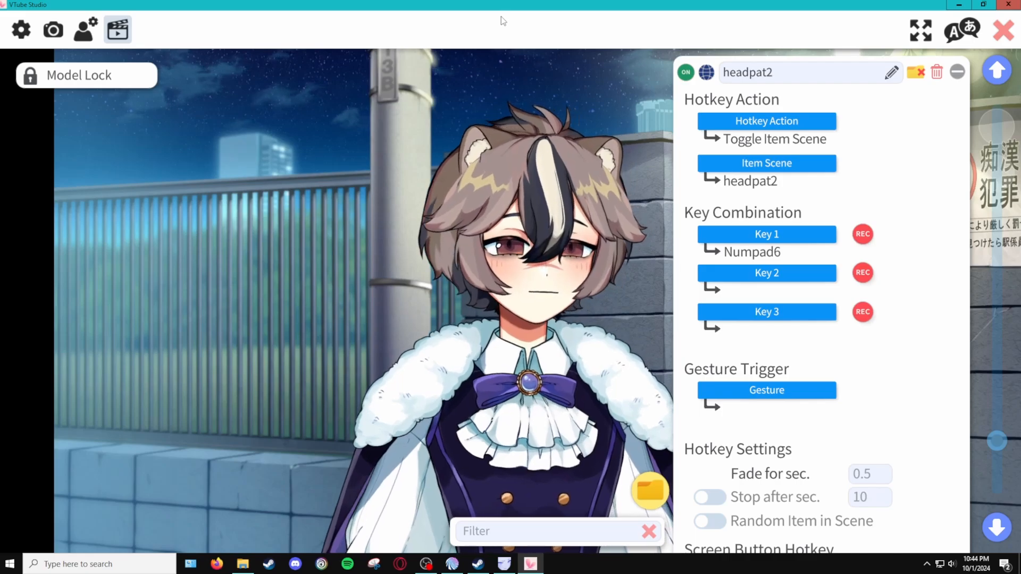
scroll(847, 232, down, 3)
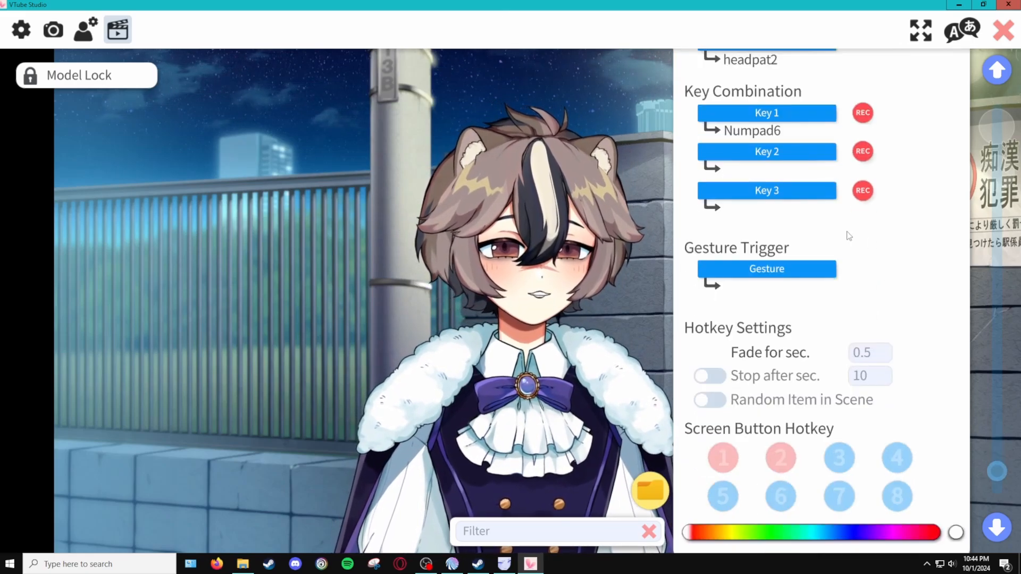
scroll(886, 301, up, 2)
scroll(886, 302, up, 2)
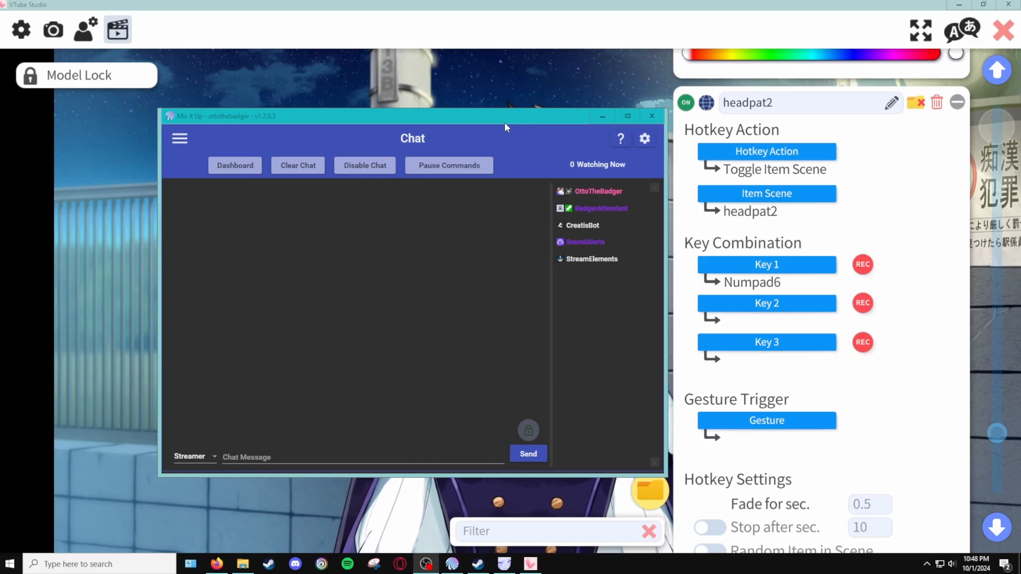
Switch to Mix It Up and create a new Twitch channel point reward named gonecape
drag(300, 115, 277, 111)
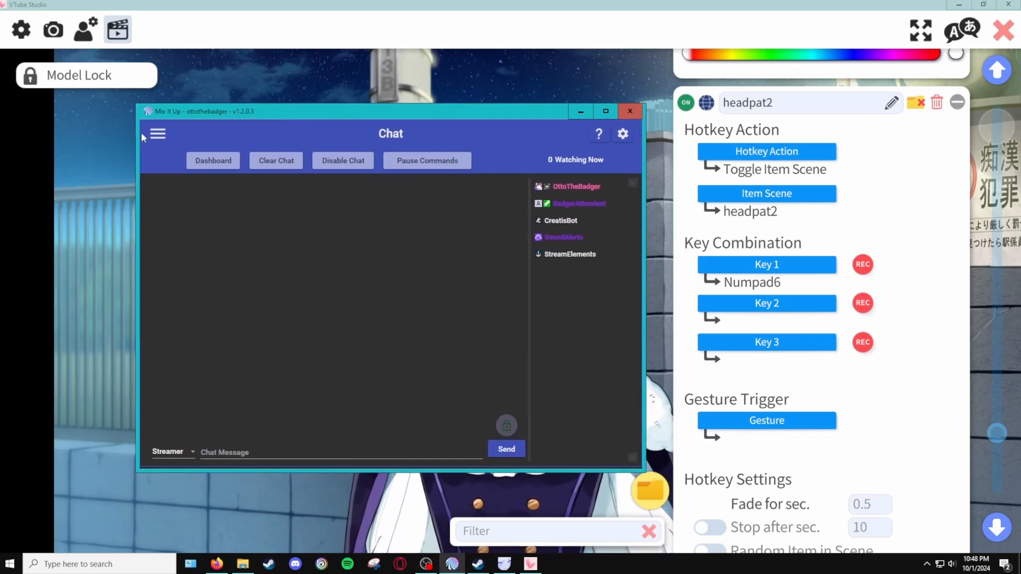
click(159, 137)
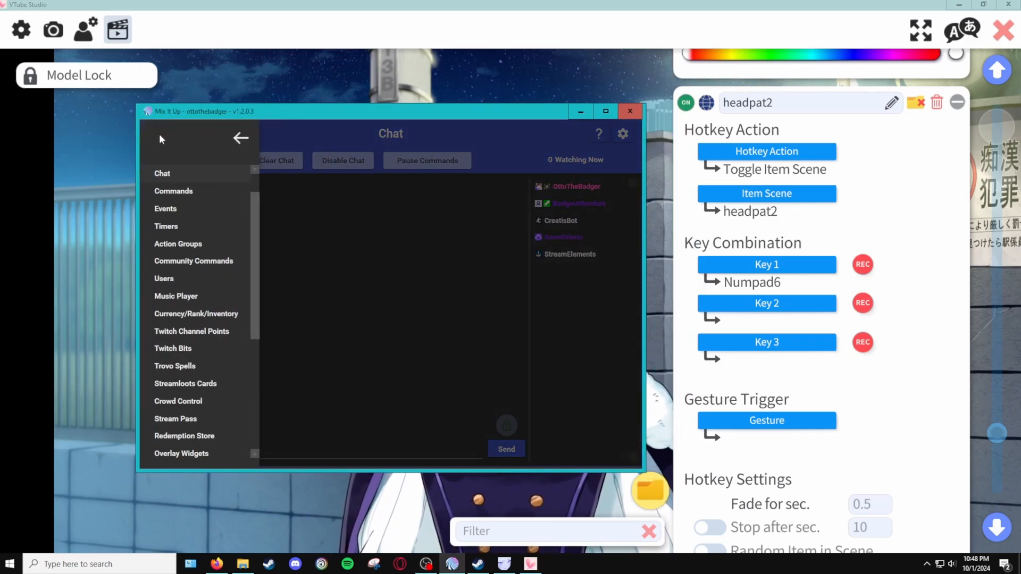
click(197, 333)
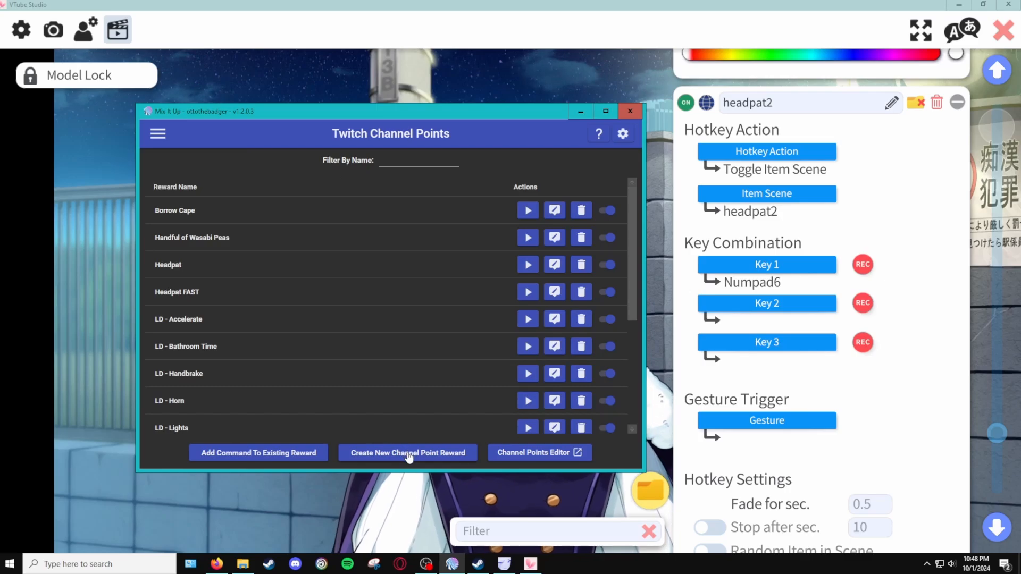
click(408, 456)
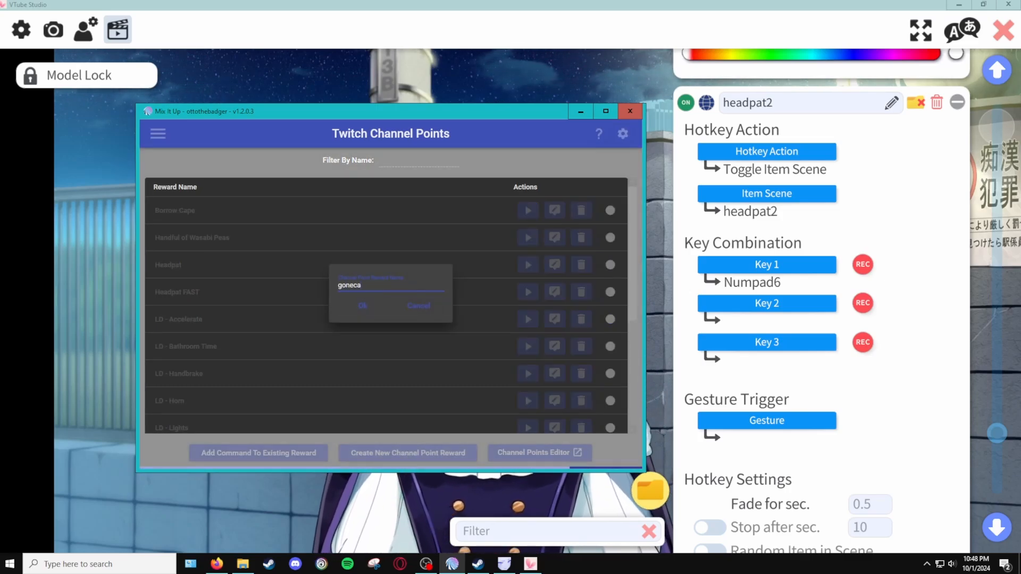
click(369, 311)
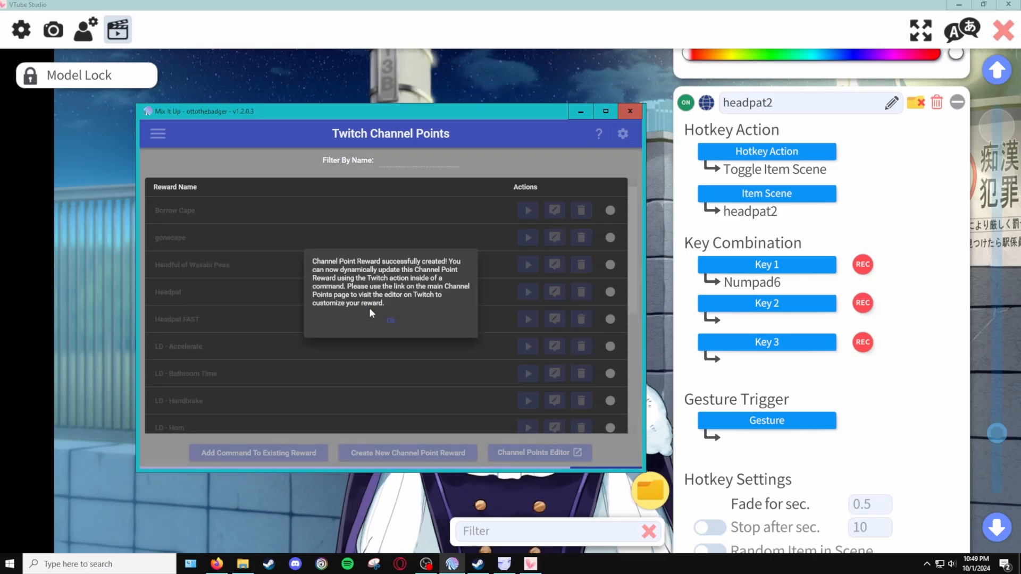
click(396, 322)
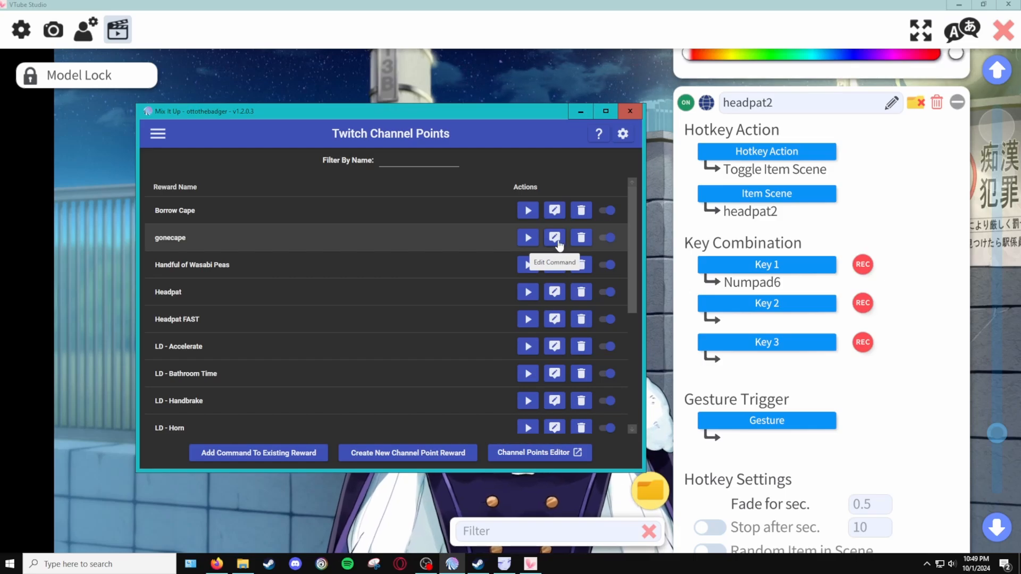
Open the gonecape reward's command for editing and add a VTube Studio action to it
click(554, 238)
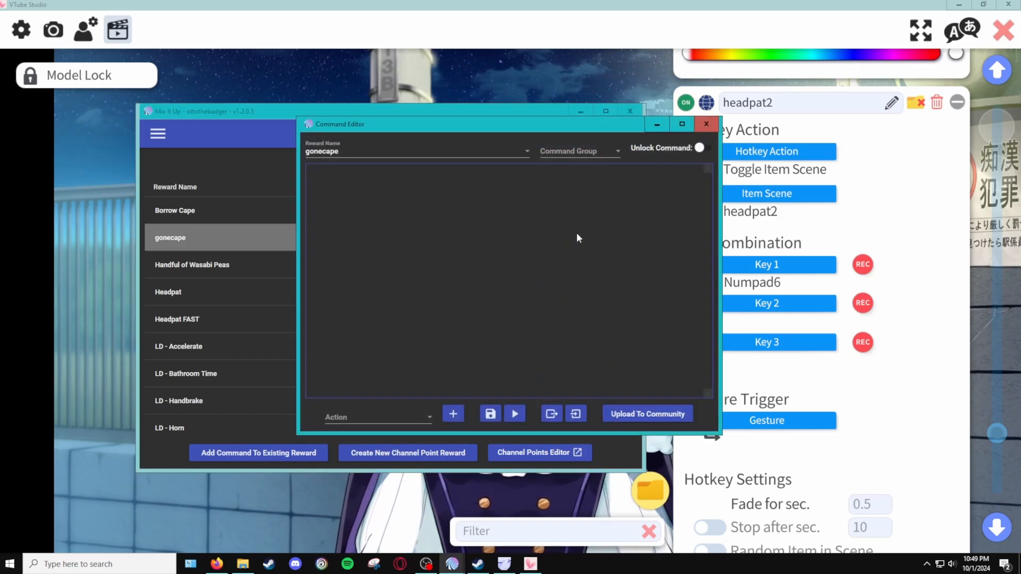
drag(447, 128, 414, 144)
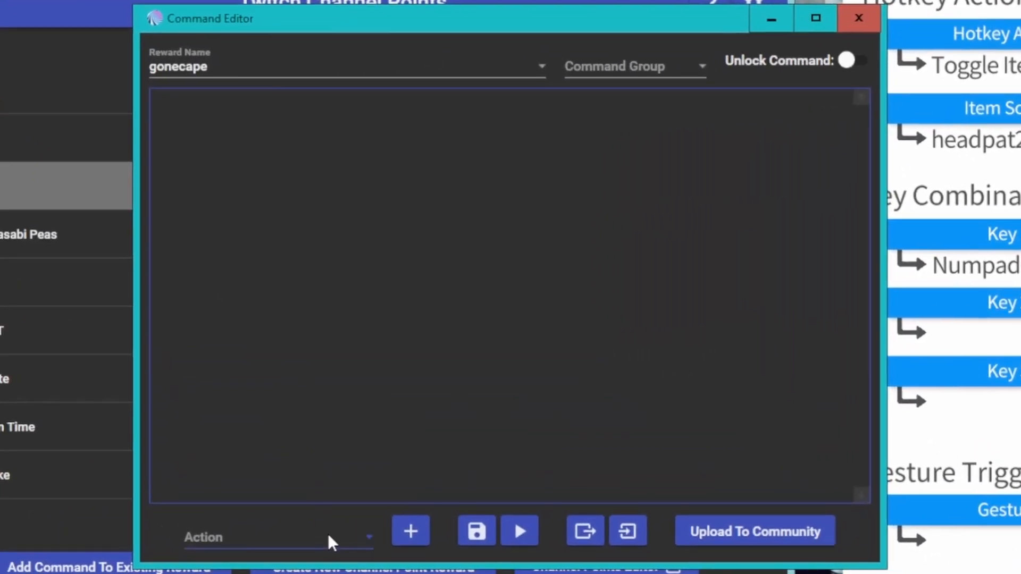
click(328, 536)
scroll(335, 401, down, 8)
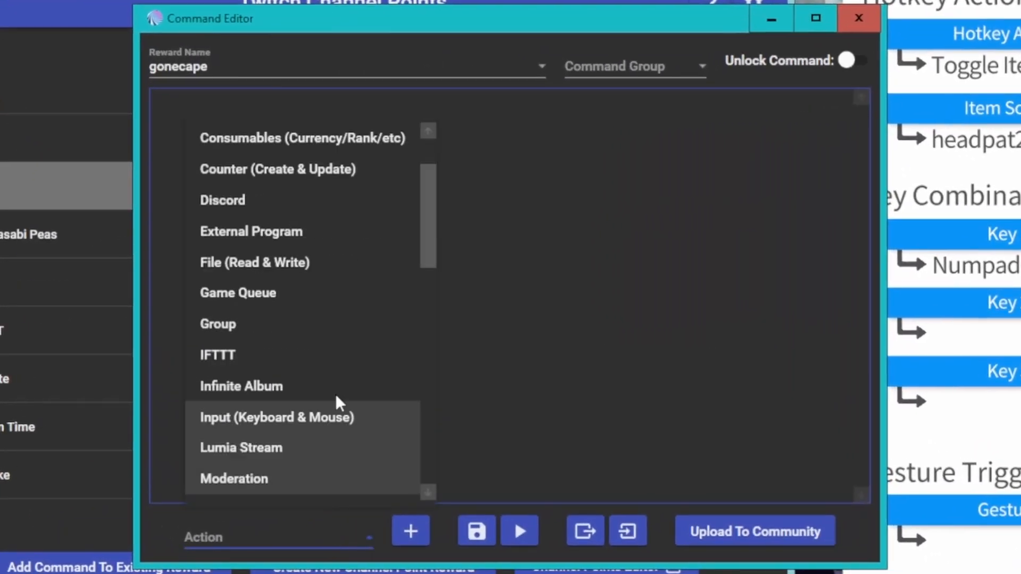
scroll(327, 332, down, 3)
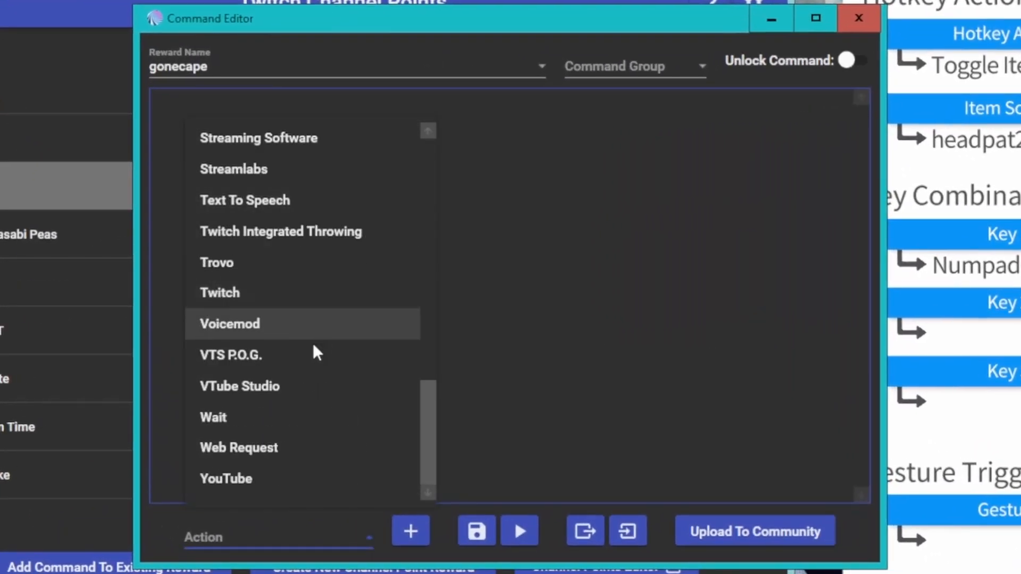
click(254, 393)
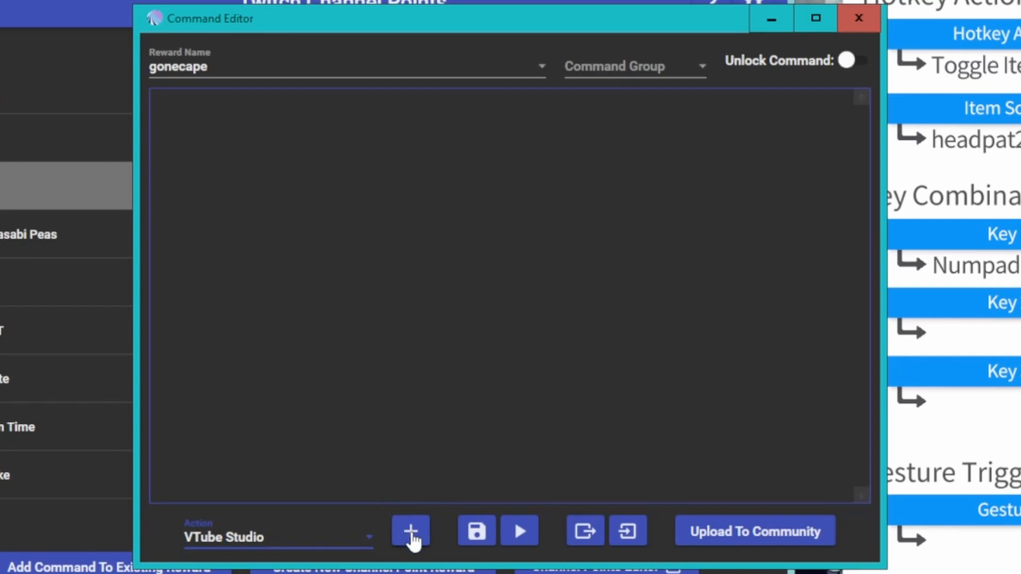
click(413, 536)
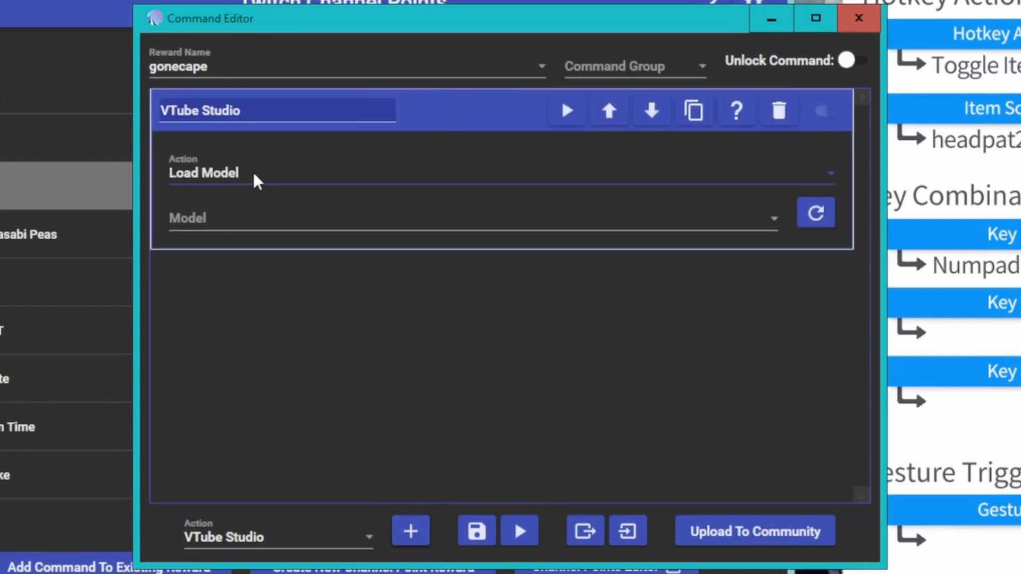
Set the VTube Studio action to Run Hot Key with model Otto v1.5 and hotkey gonecape, and save the command
click(216, 176)
click(258, 271)
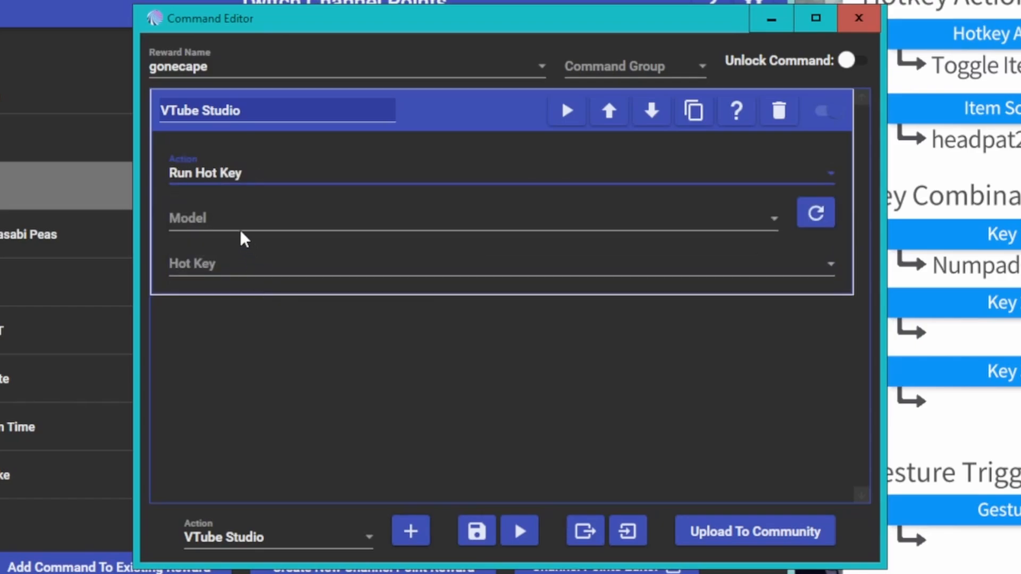
click(236, 228)
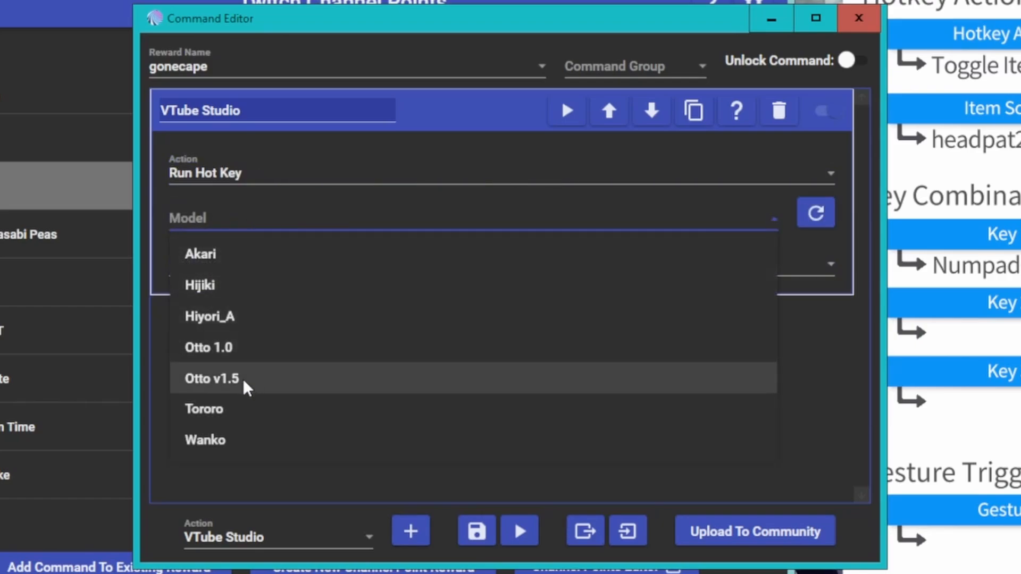
click(243, 379)
click(246, 271)
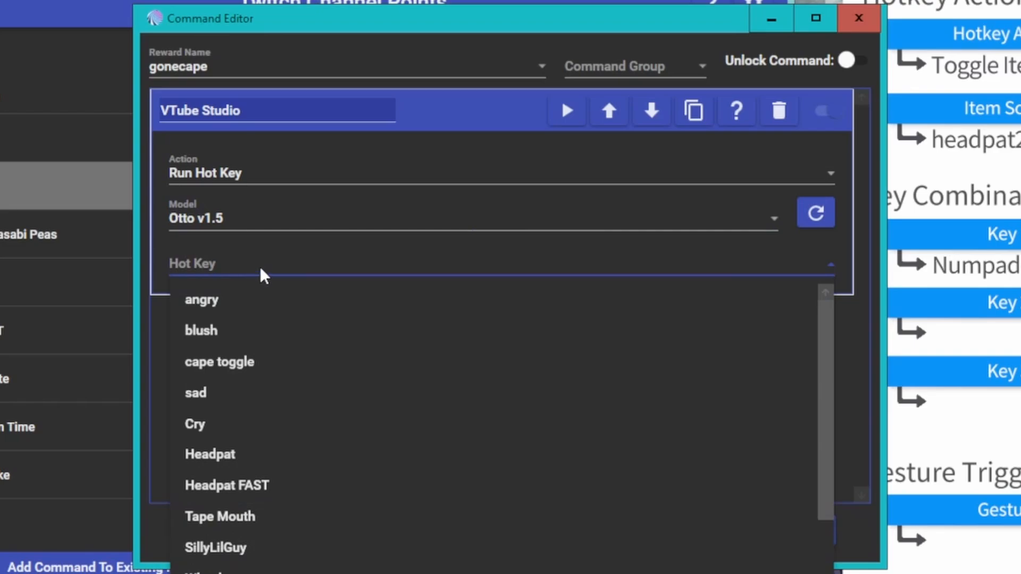
scroll(301, 351, down, 3)
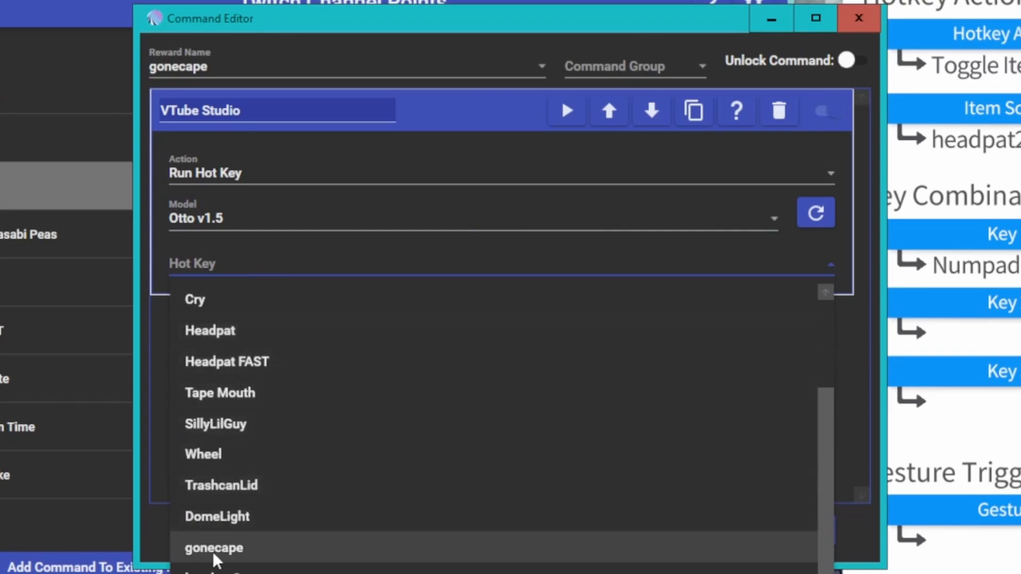
click(222, 546)
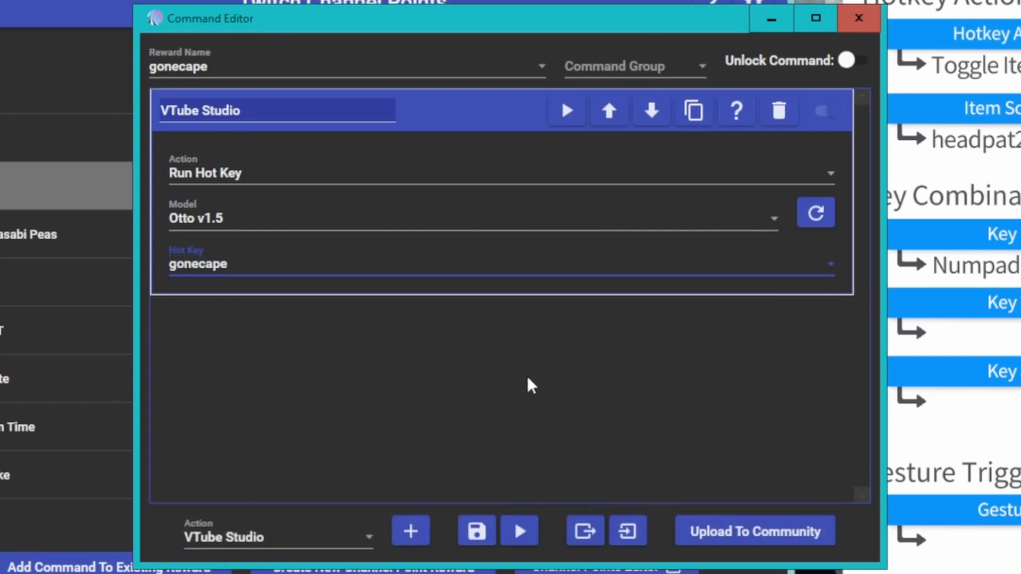
click(478, 531)
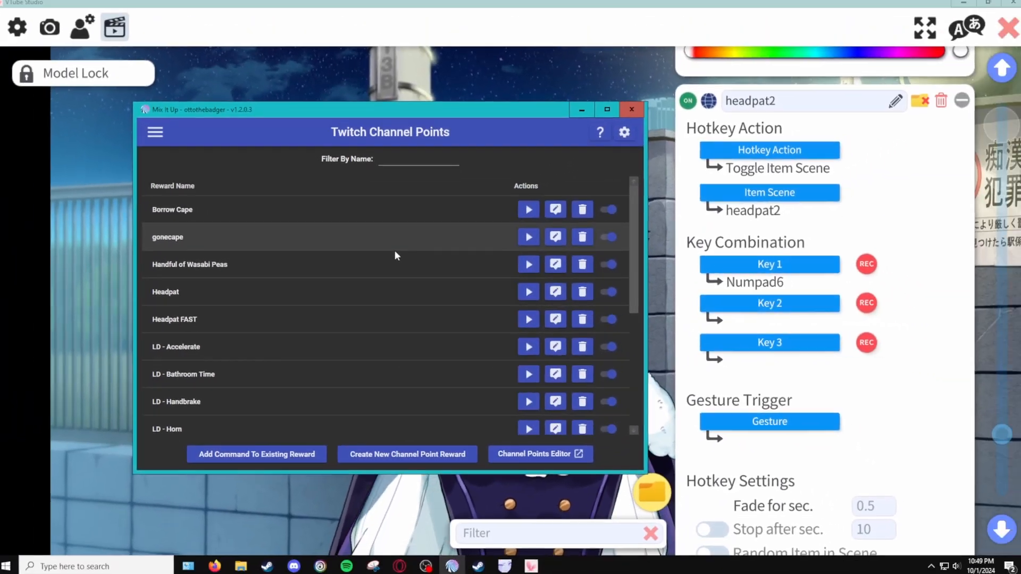
Test the gonecape reward command with the default test values while keeping the avatar in view
drag(441, 109, 770, 70)
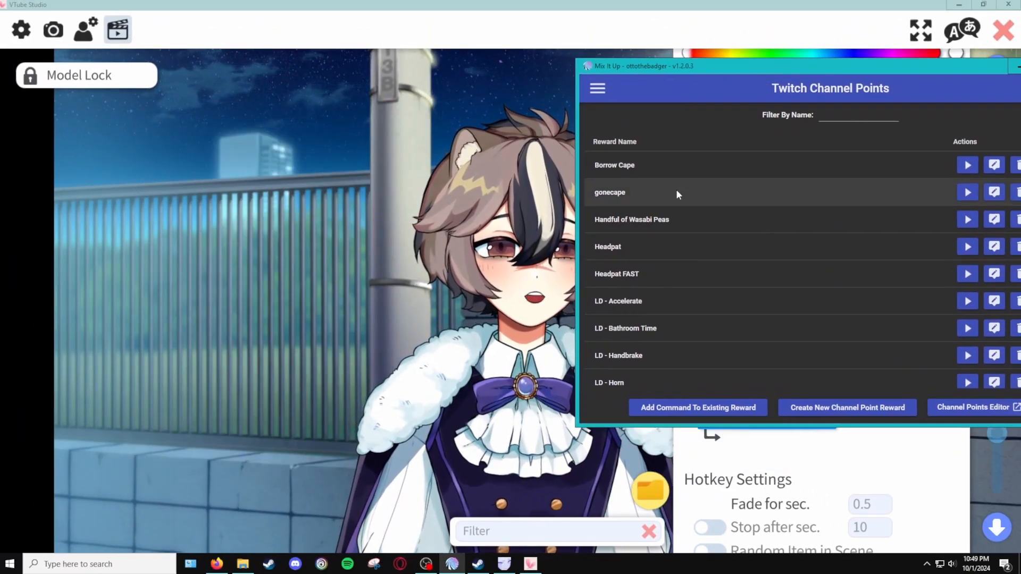
click(968, 192)
click(782, 336)
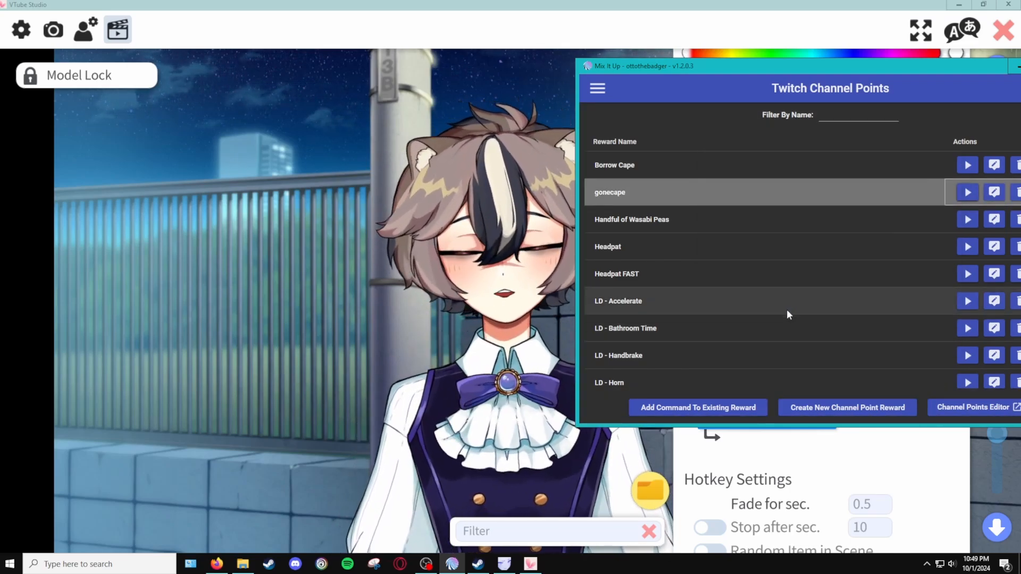
Create another Twitch channel point reward named headpat2 and dismiss the creation notice
drag(783, 67, 567, 120)
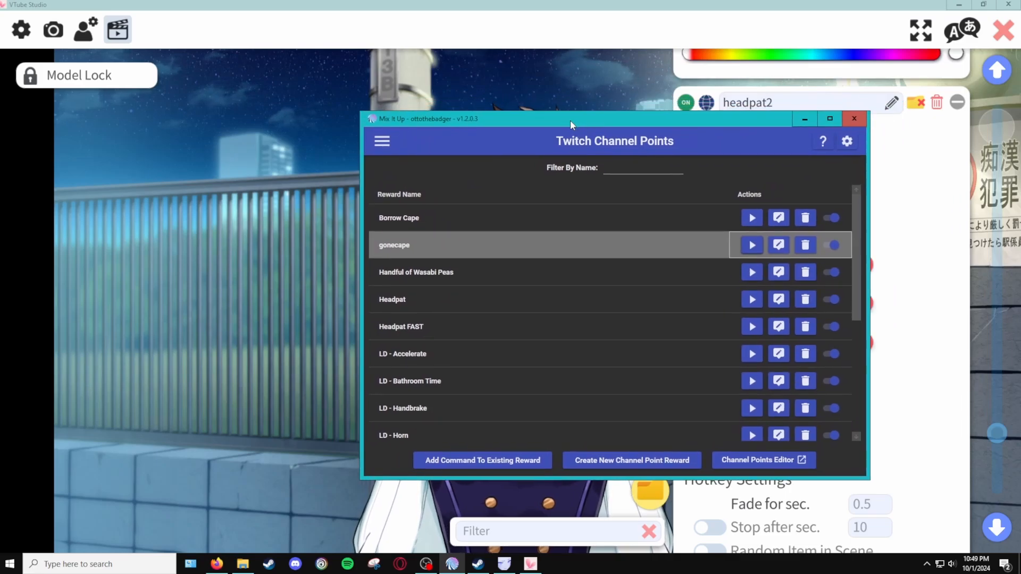
click(628, 461)
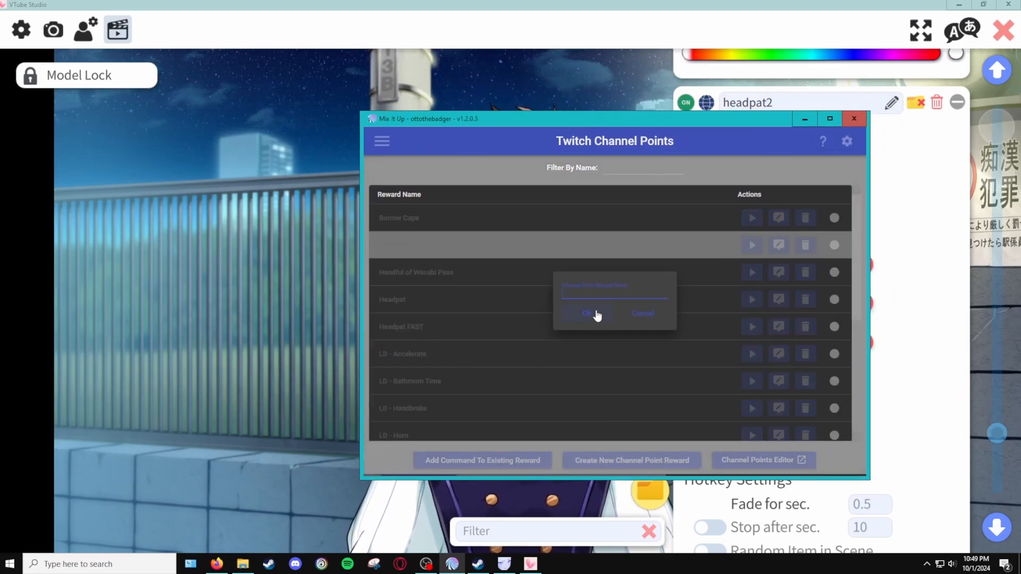
text(headpat2)
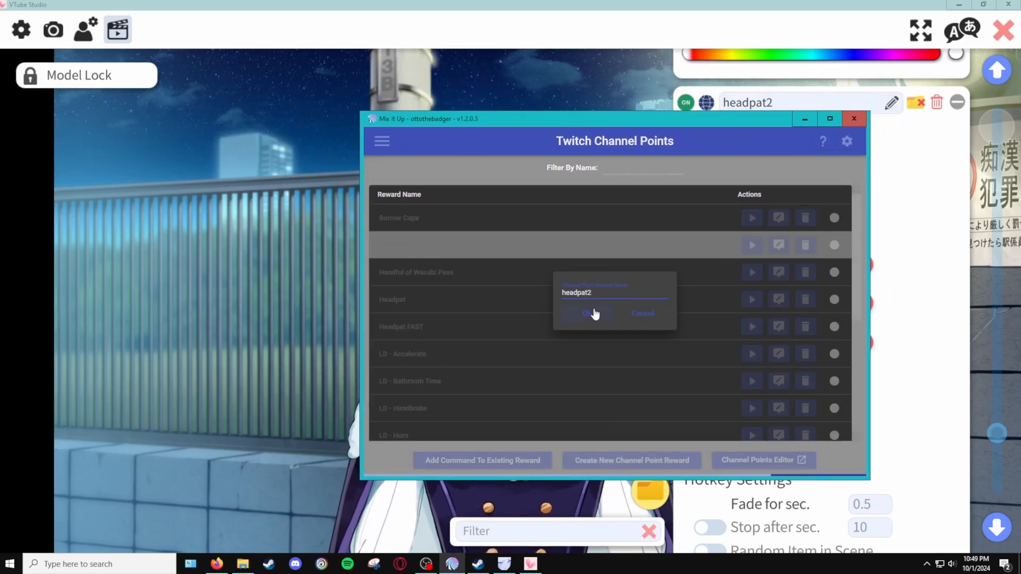
click(594, 313)
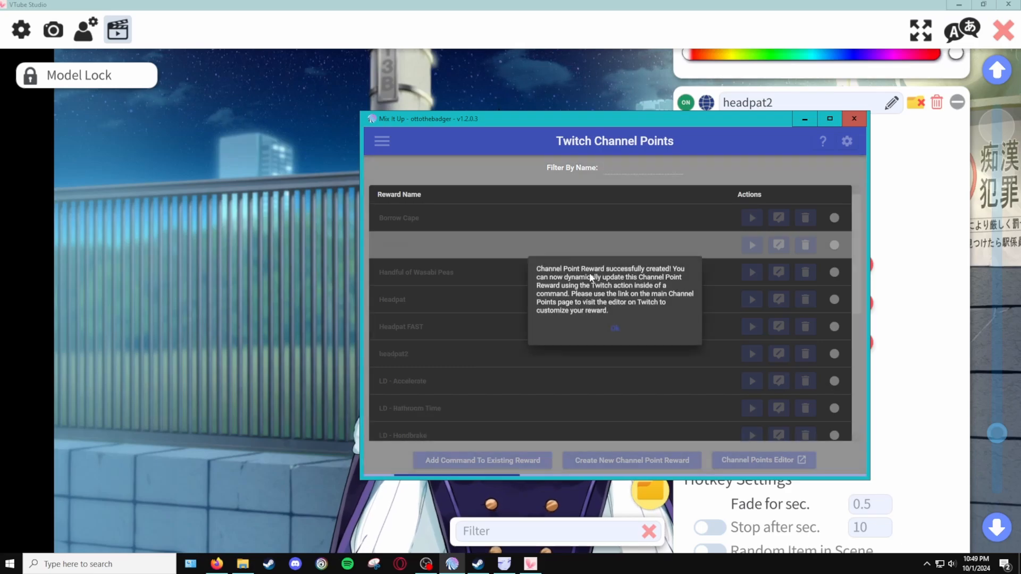
click(617, 330)
drag(528, 120, 505, 114)
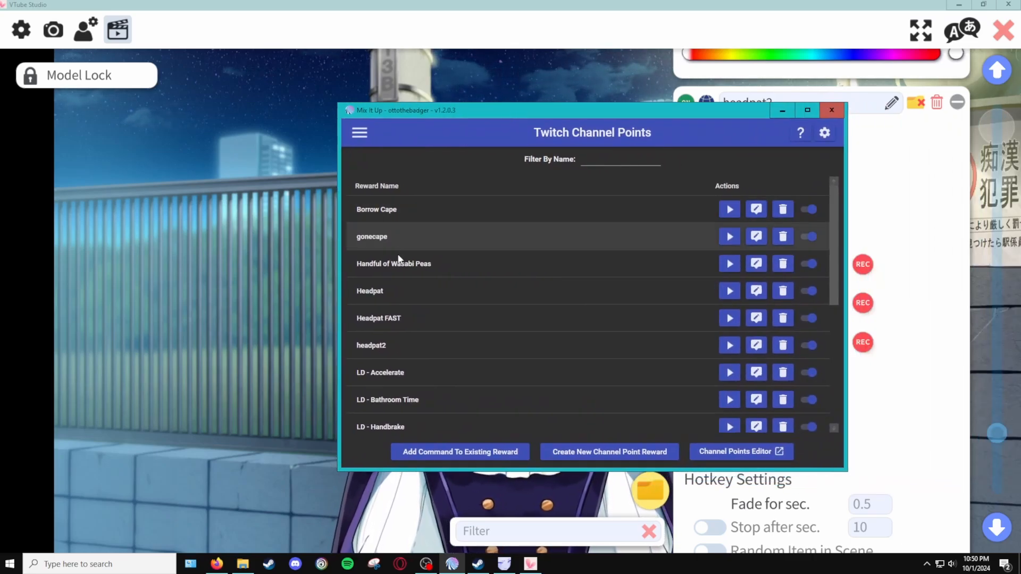
Open the headpat2 reward's command for editing and add a VTube Studio action to it
scroll(419, 247, down, 1)
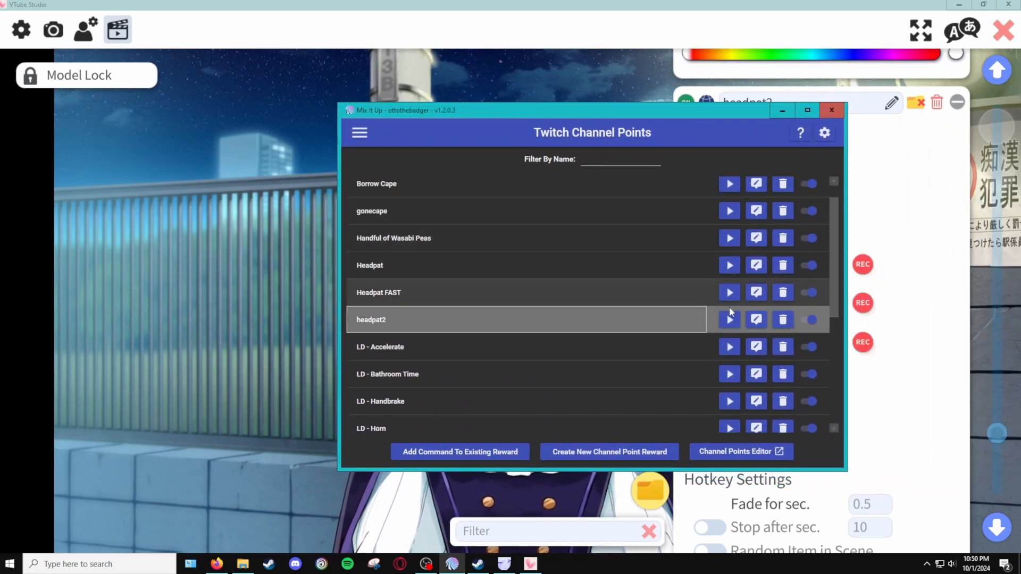
click(755, 320)
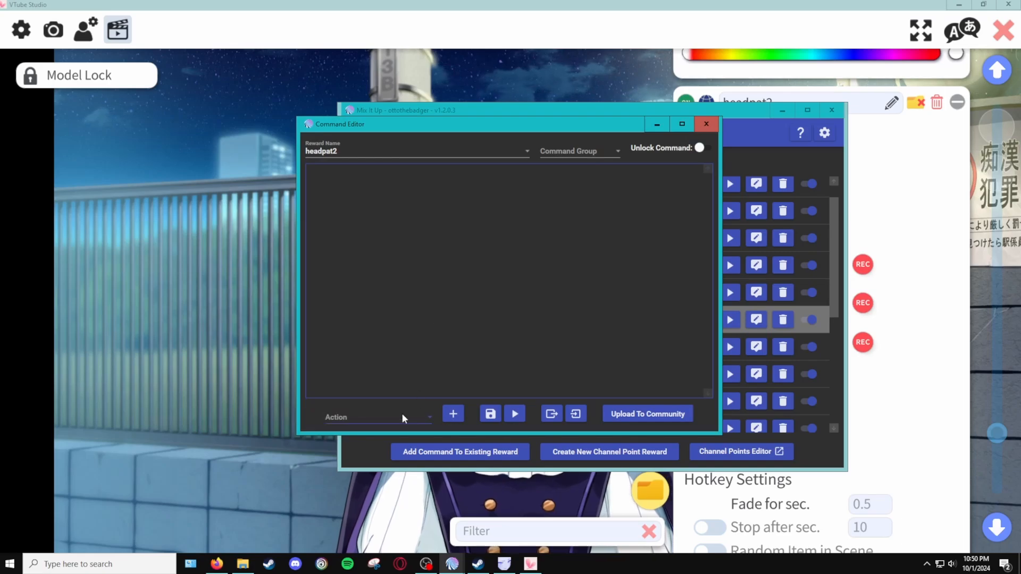
click(402, 418)
scroll(382, 317, down, 5)
click(365, 338)
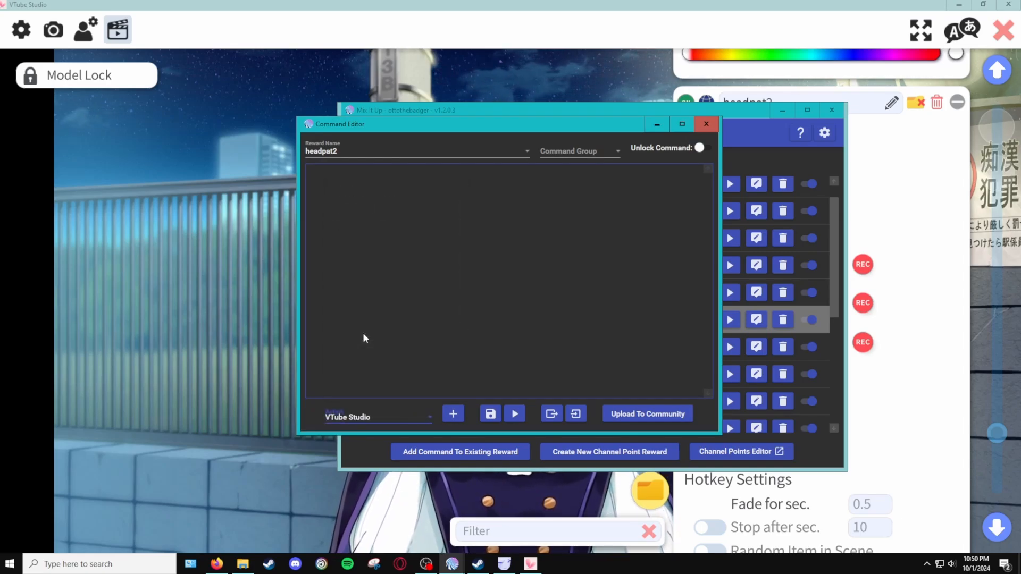
click(452, 414)
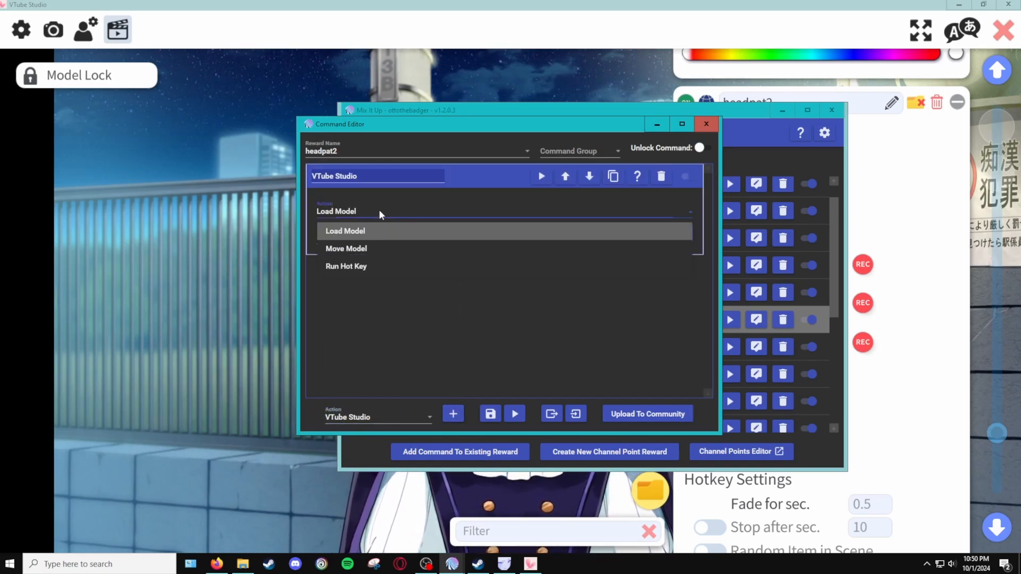
Configure the headpat2 command's action as Run Hot Key with model Otto v1.5 and hotkey headpat2, and save it
click(351, 266)
click(370, 241)
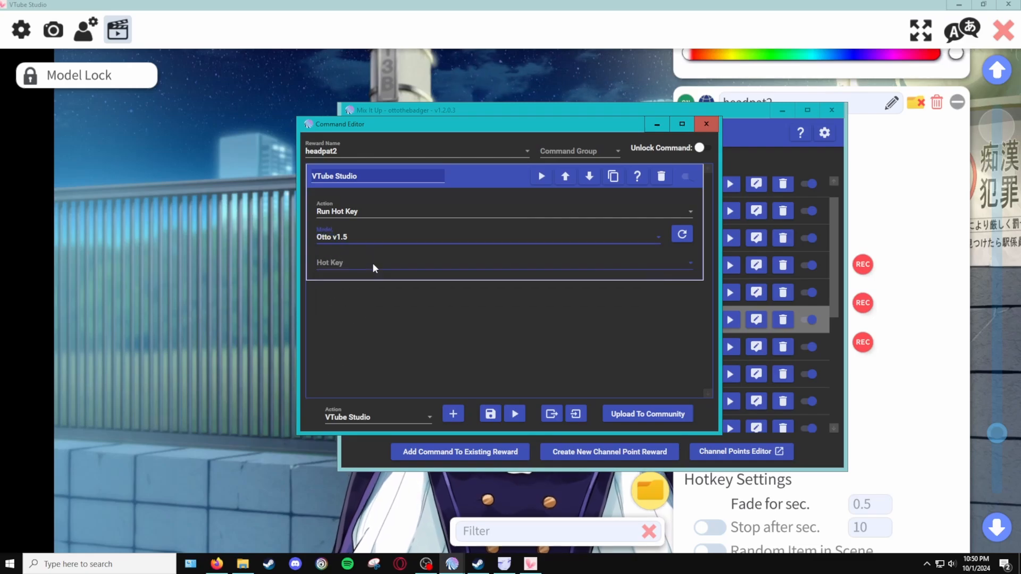
click(373, 263)
scroll(390, 315, down, 2)
click(362, 444)
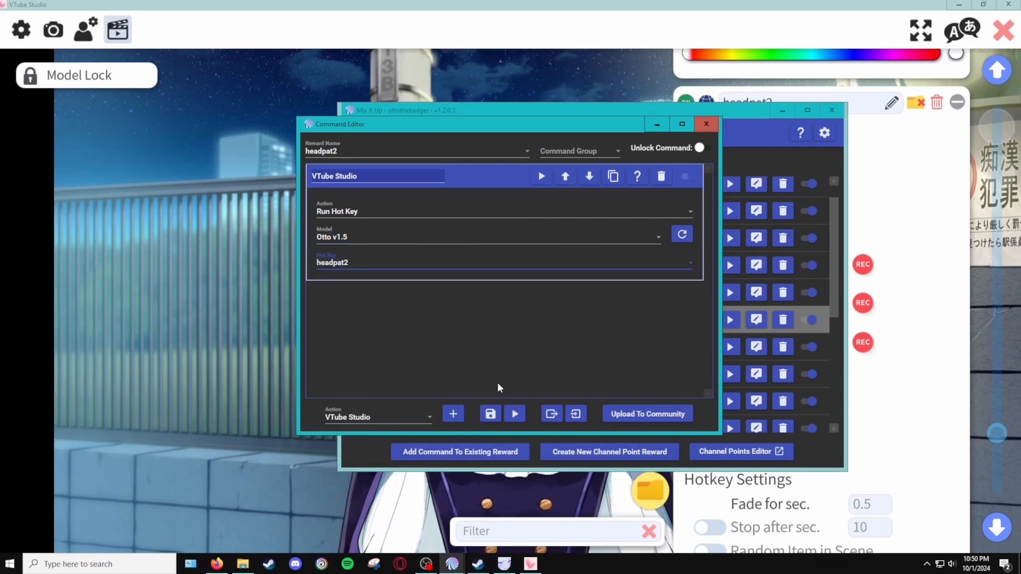
click(489, 411)
Test the headpat2 reward command with the default test values while keeping the avatar in view
drag(506, 113, 804, 63)
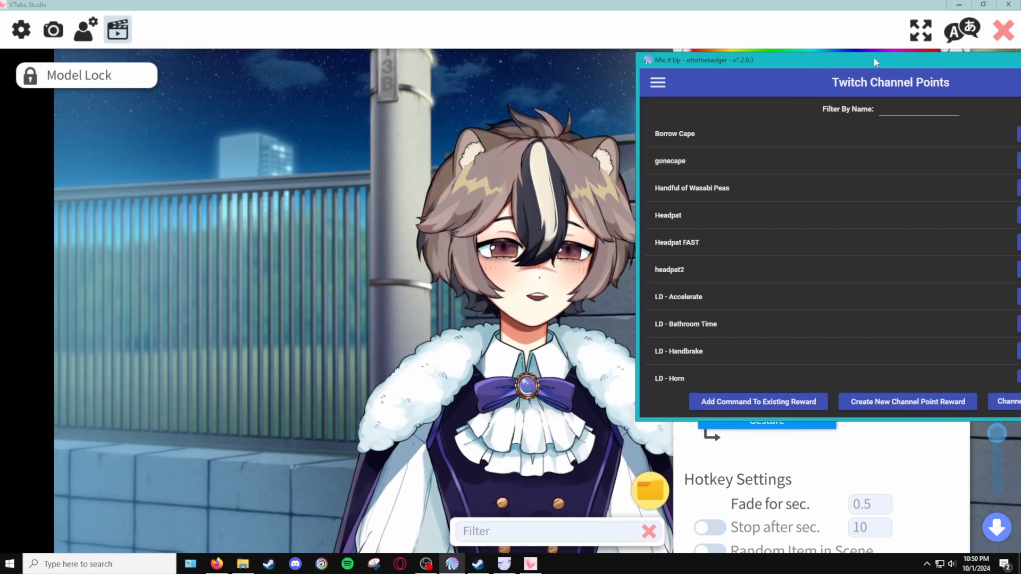
drag(873, 57, 841, 57)
click(989, 271)
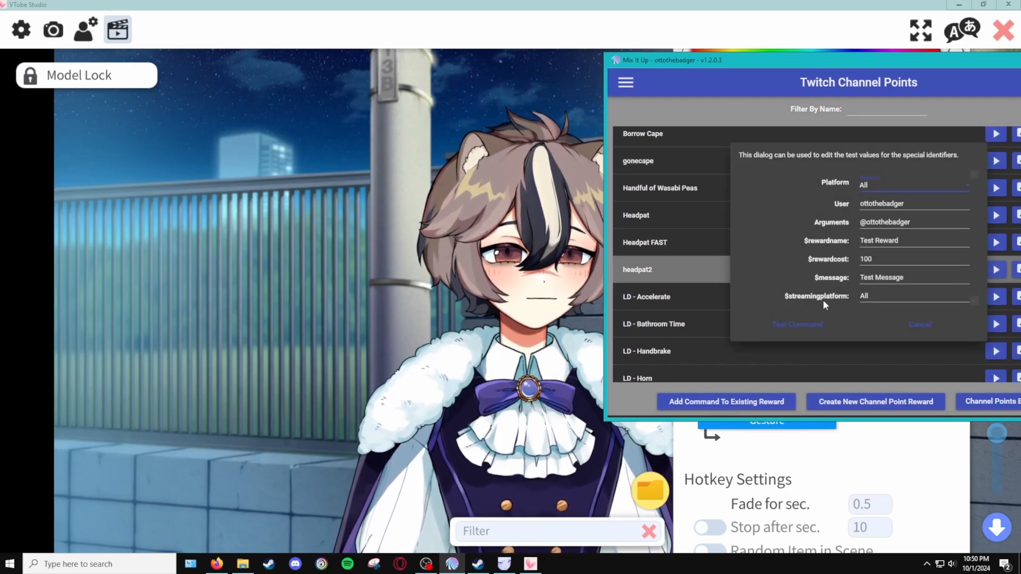
click(811, 325)
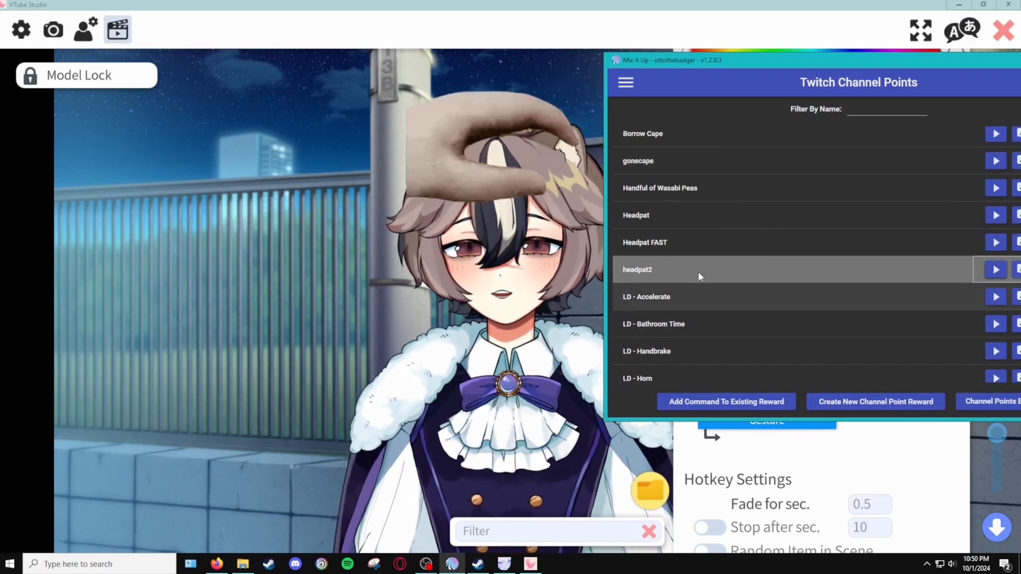
drag(802, 62, 682, 72)
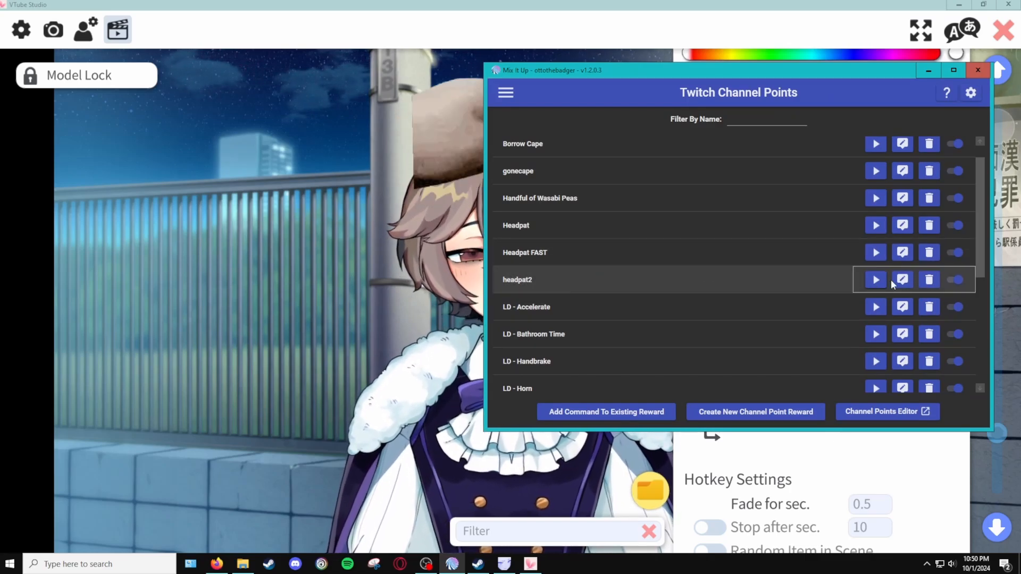
Test the Headpat FAST reward command with the default test values and minimize the Mix It Up window
drag(722, 73, 780, 71)
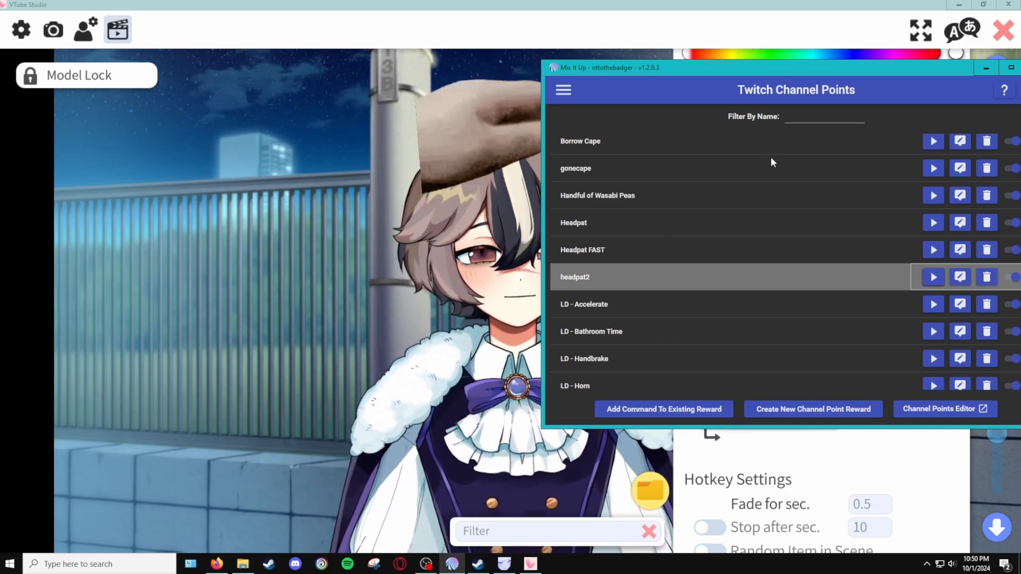
click(933, 249)
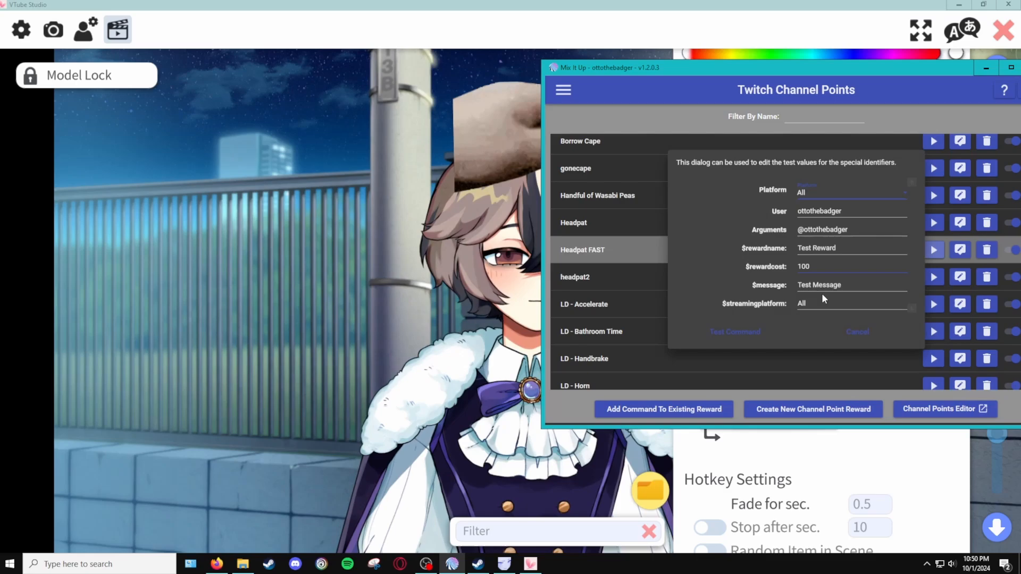
click(739, 331)
drag(710, 71, 507, 221)
click(790, 218)
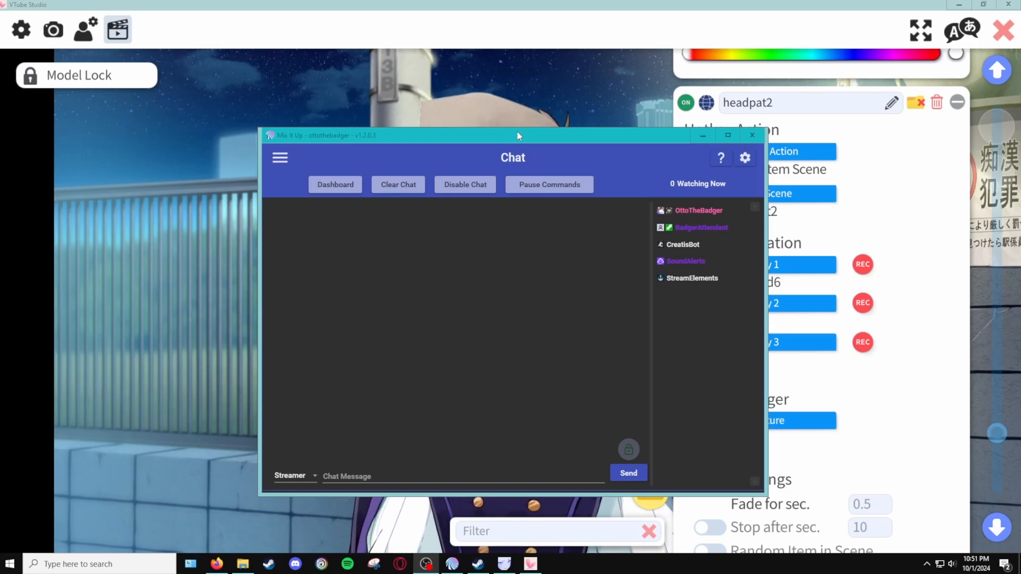
Go from Mix It Up's Chat page to the Commands page listing the chat commands
click(280, 157)
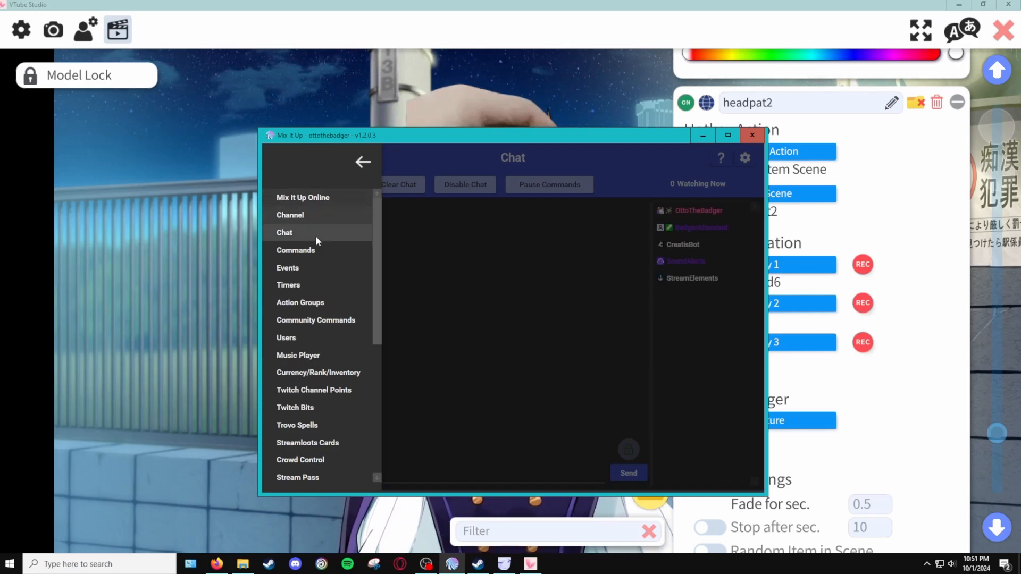
click(362, 162)
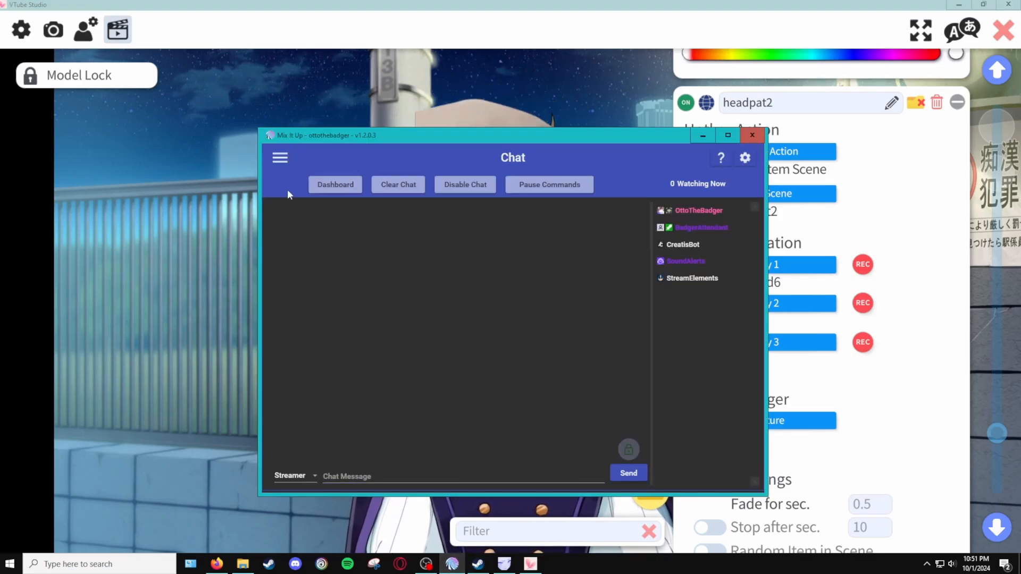
click(272, 159)
click(314, 251)
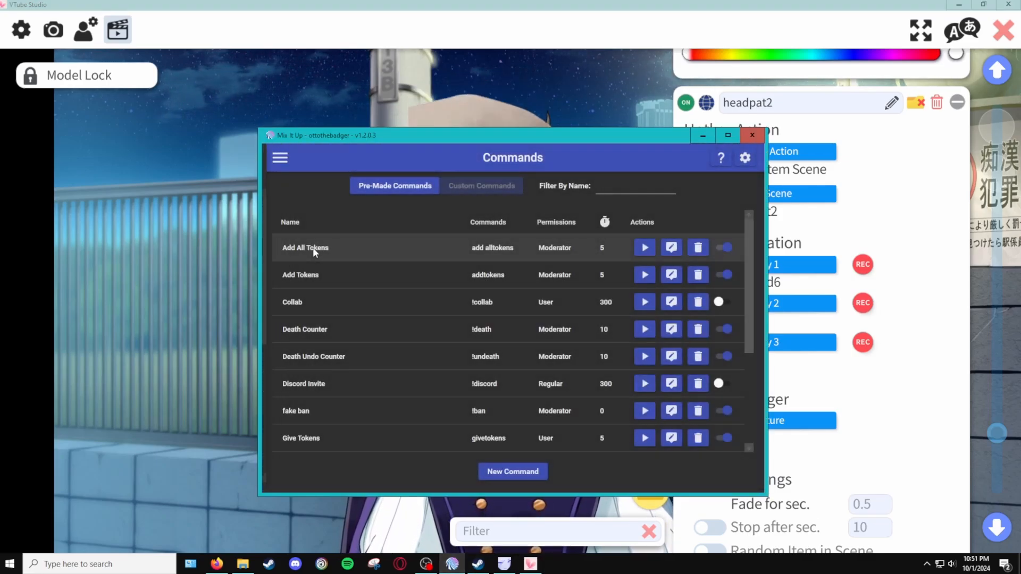
Create a new chat command named headpat2 with the trigger !headpat and Auto-Include "!" turned off
click(522, 472)
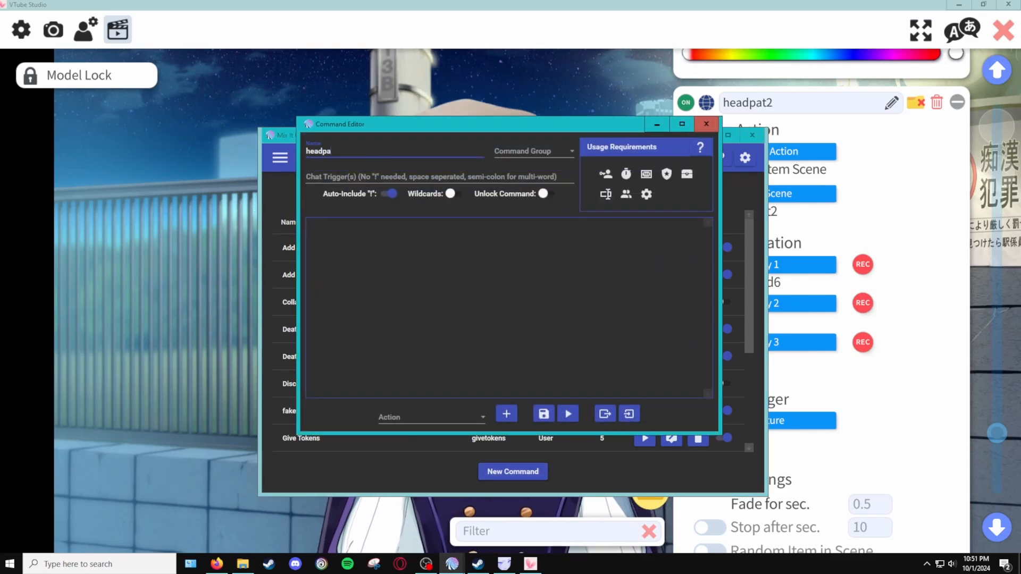
click(398, 179)
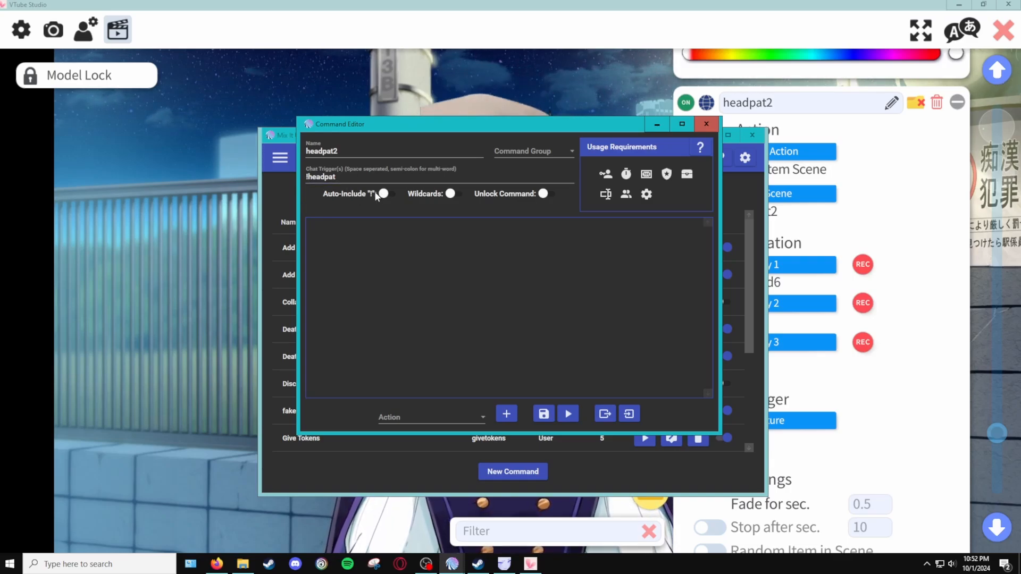
click(387, 193)
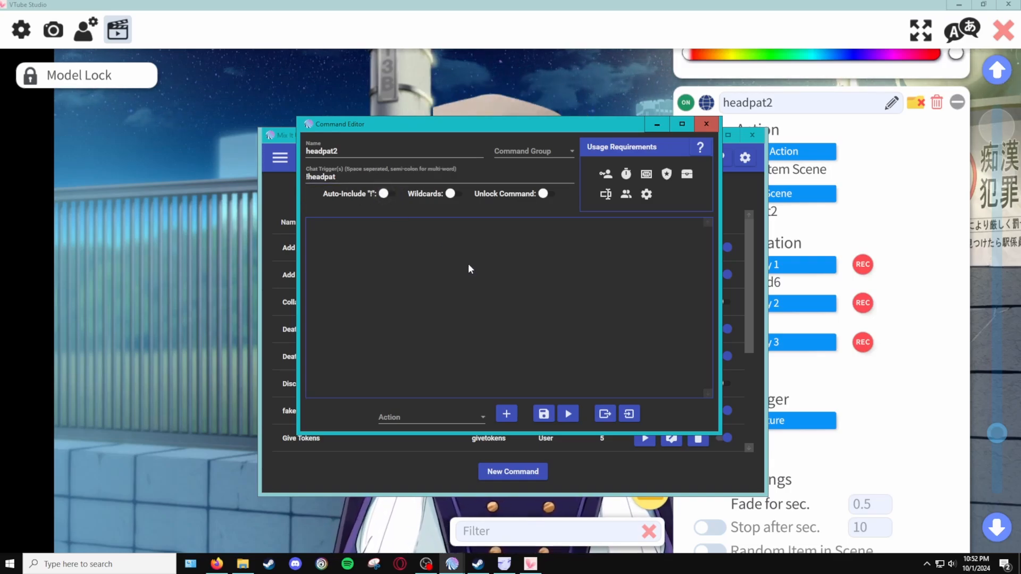
Add a VTube Studio action to the headpat2 chat command
click(456, 413)
scroll(433, 279, down, 10)
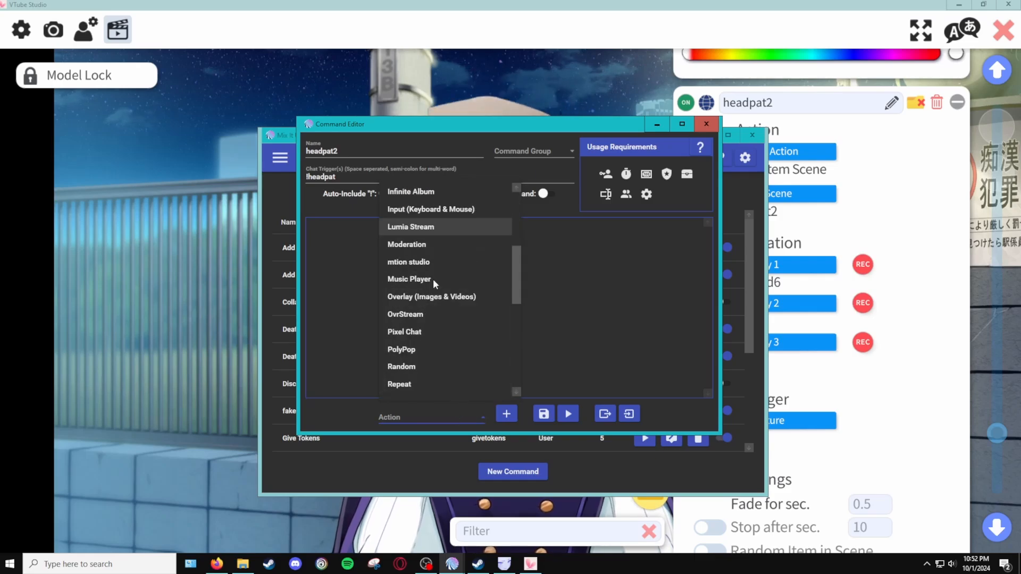
click(420, 332)
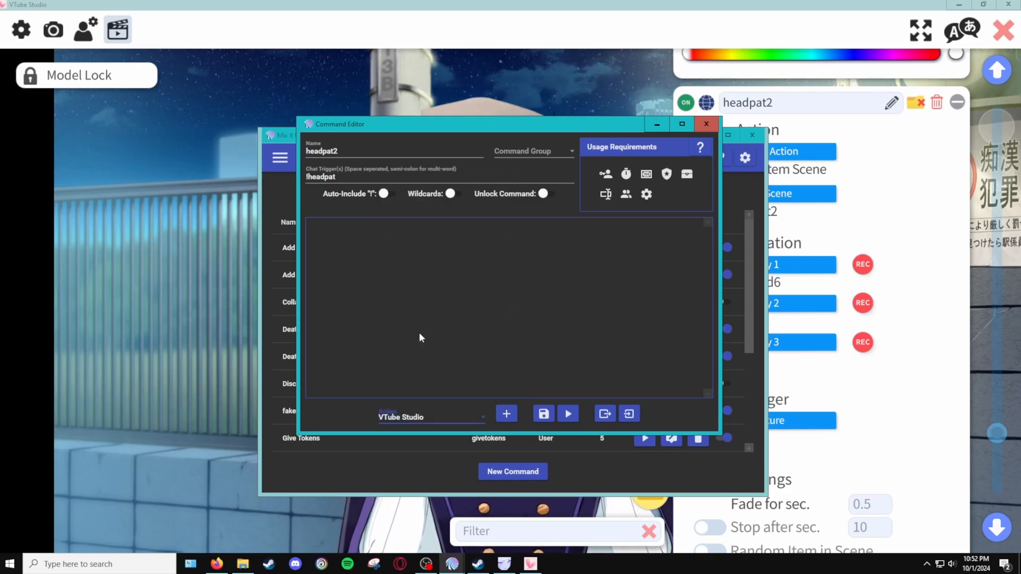
click(508, 414)
Configure the VTube Studio action as Run Hot Key with model Otto v1.5 and hotkey headpat2
click(395, 265)
click(363, 321)
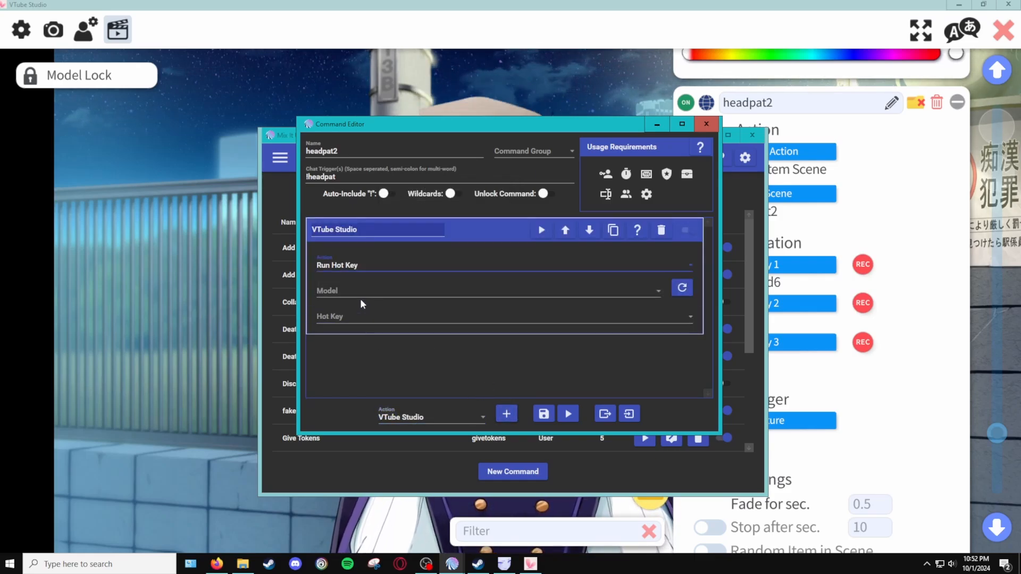
click(360, 292)
click(366, 381)
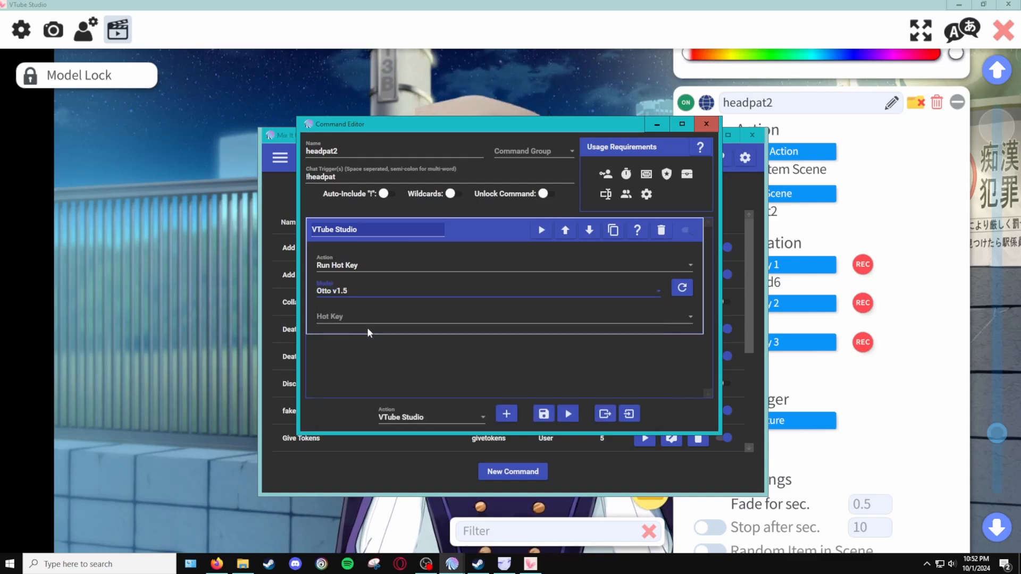
click(368, 318)
scroll(375, 388, down, 3)
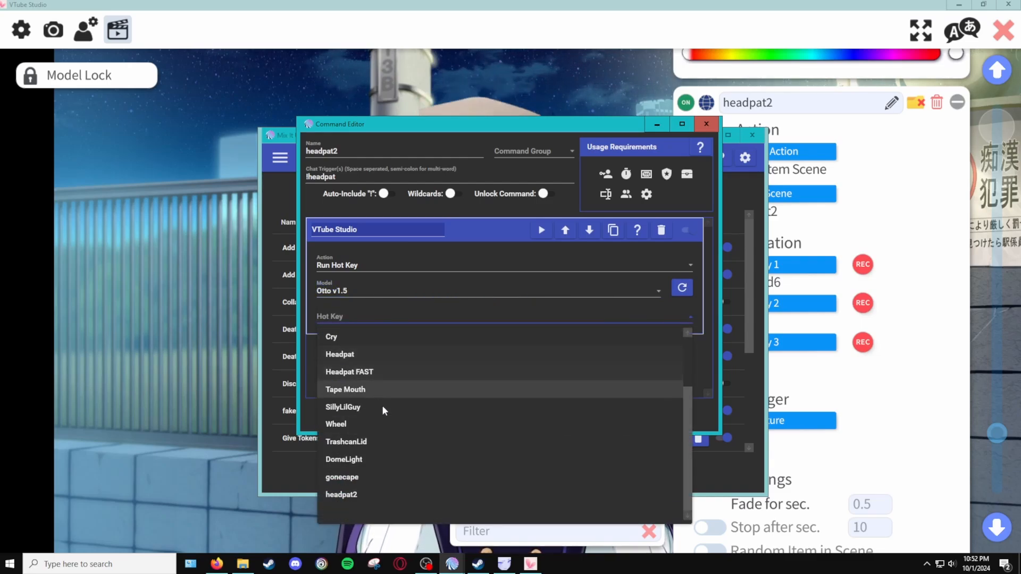
click(363, 489)
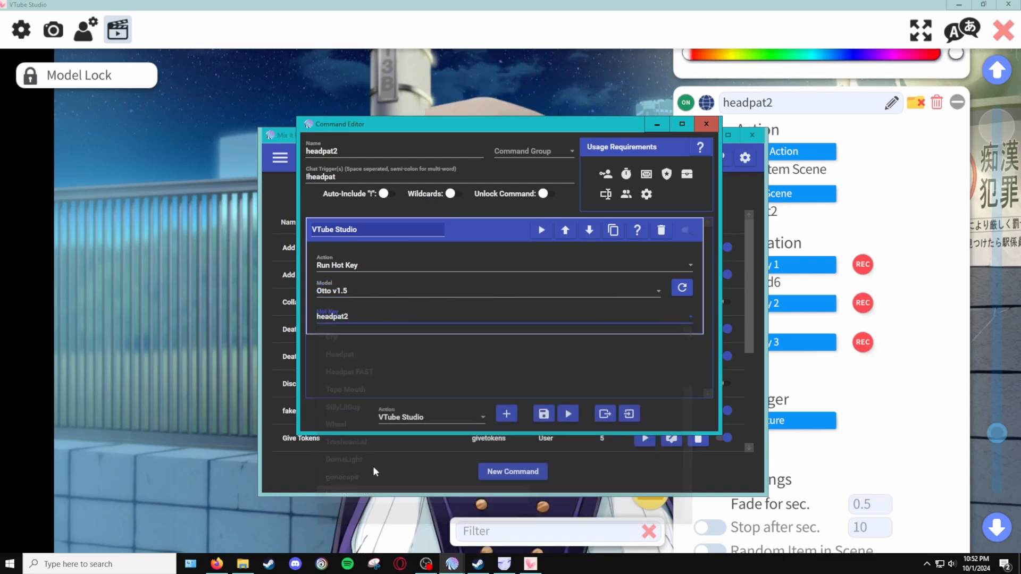
Review the chat command's role requirement and set its cooldown to type Standard with 60 seconds
click(608, 178)
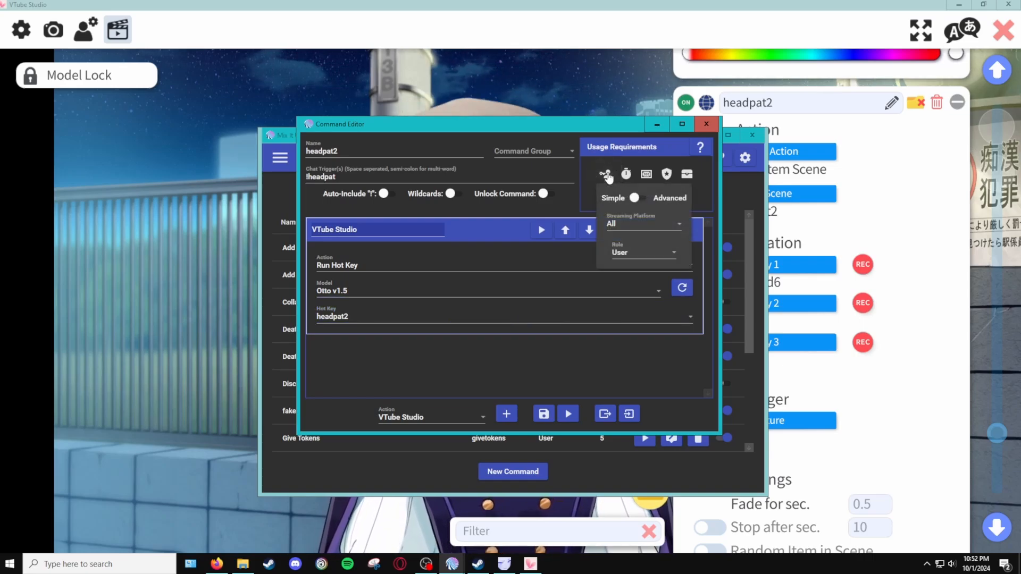
click(626, 174)
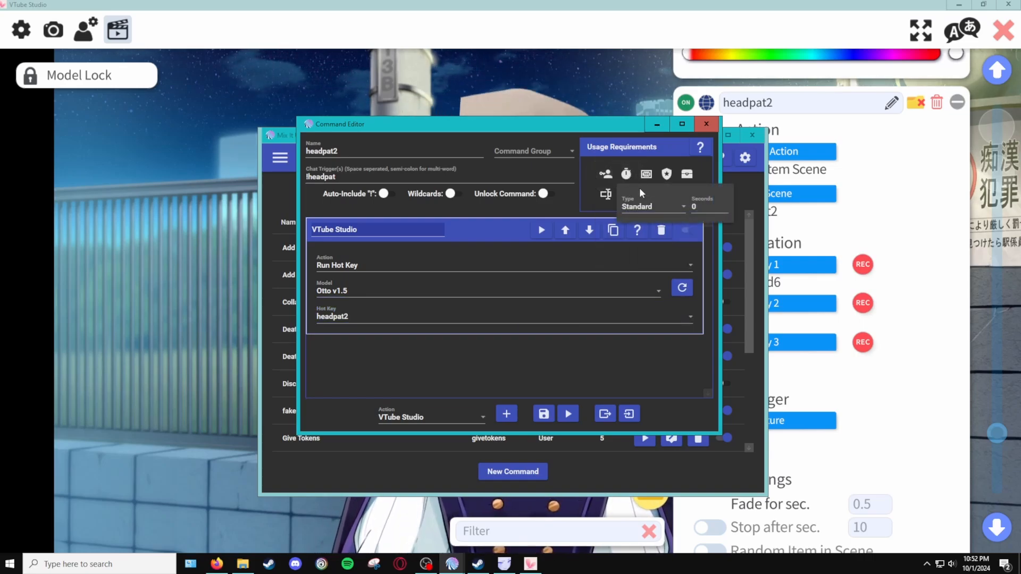
click(662, 206)
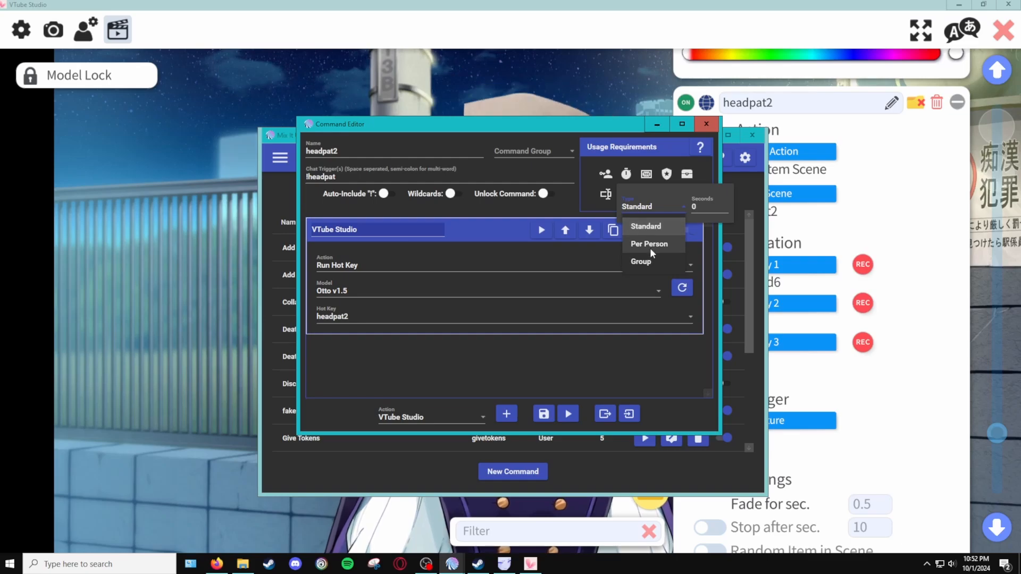
click(651, 228)
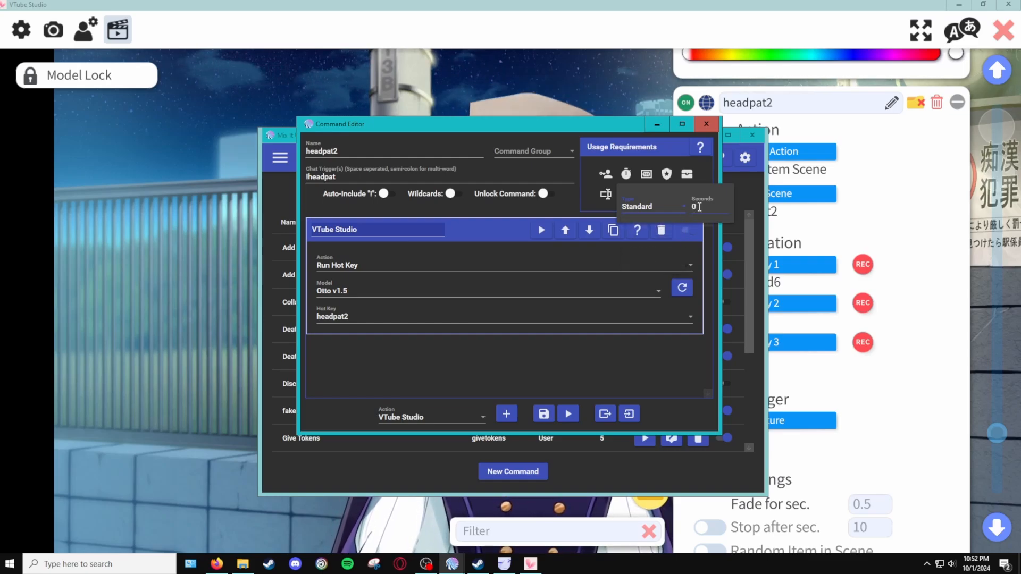
click(687, 206)
text(6)
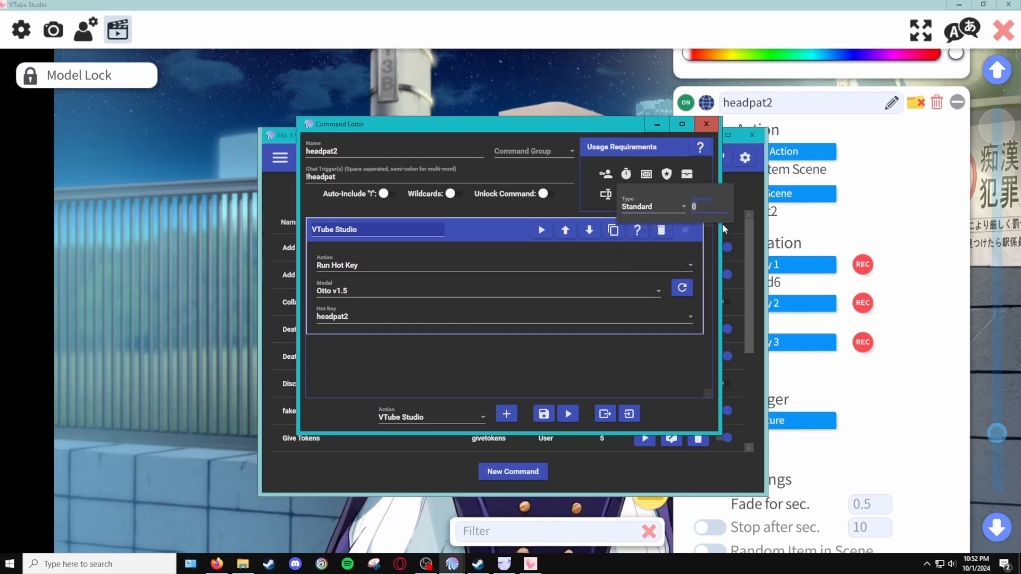
text(0)
click(617, 257)
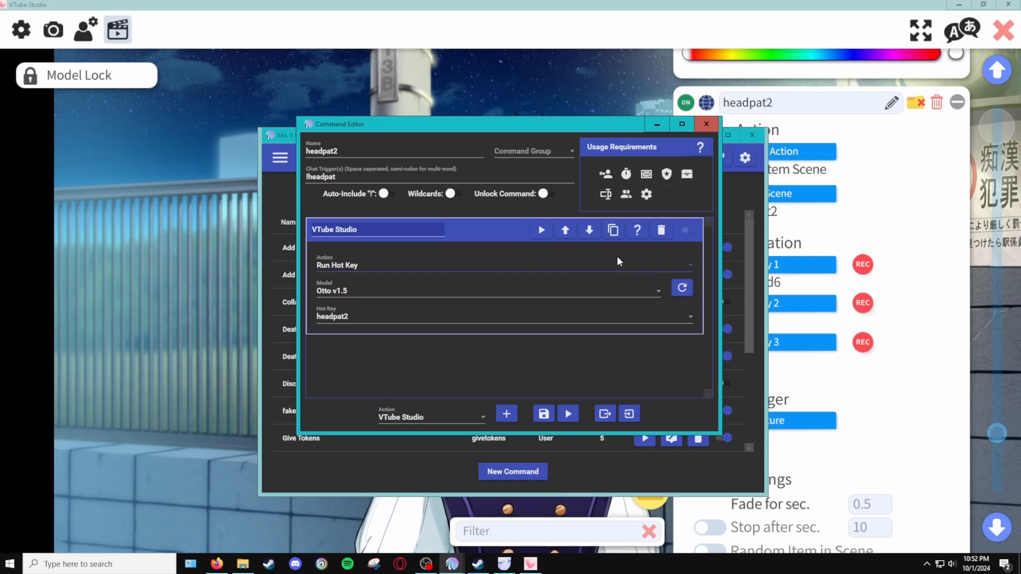
mouse_move(625, 175)
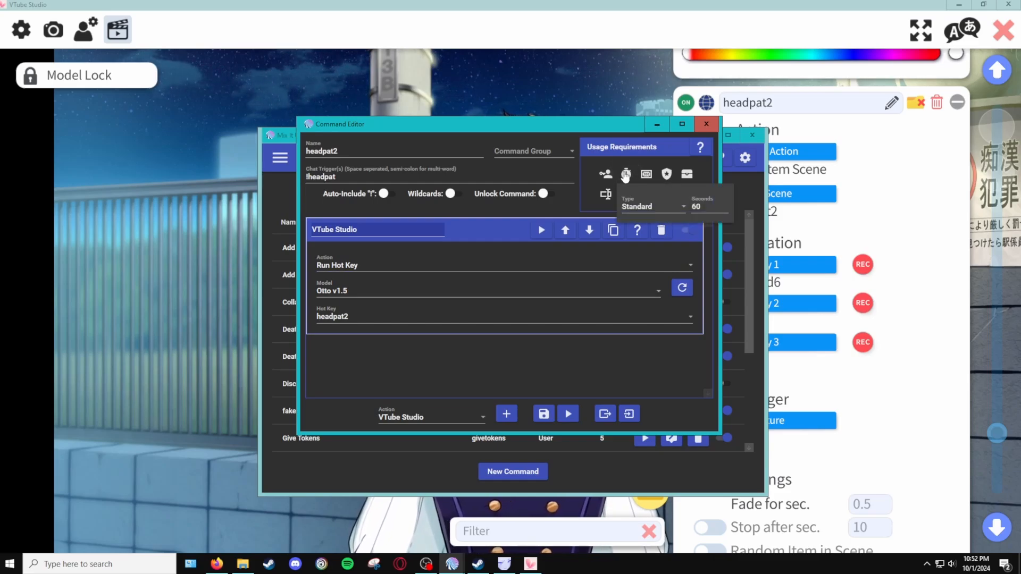